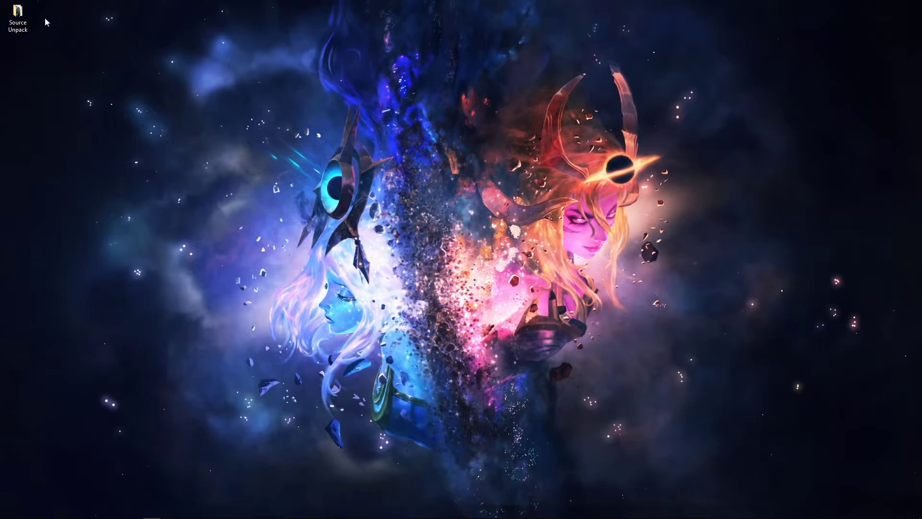
Step: Open the Source Unpack folder on the desktop and go into portal > materials
{"action": "left_click", "coordinate": [27, 19]}
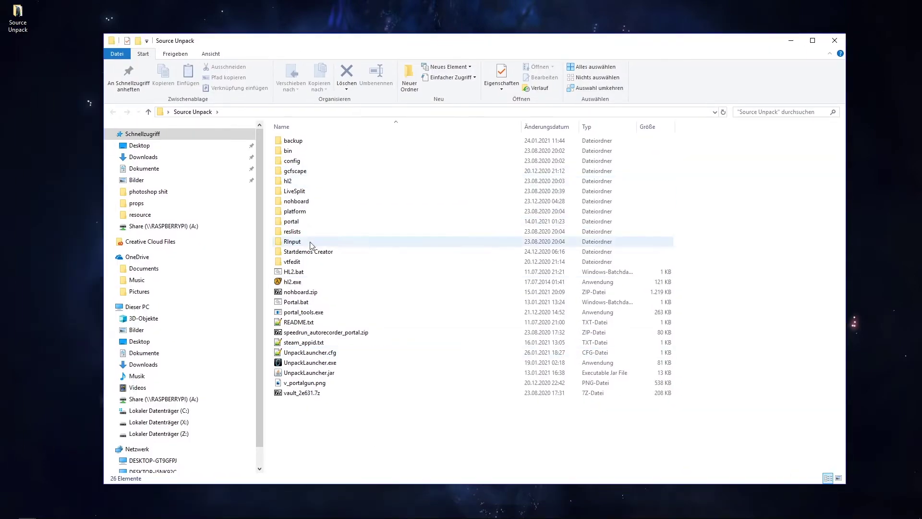
{"action": "double_click", "coordinate": [303, 221]}
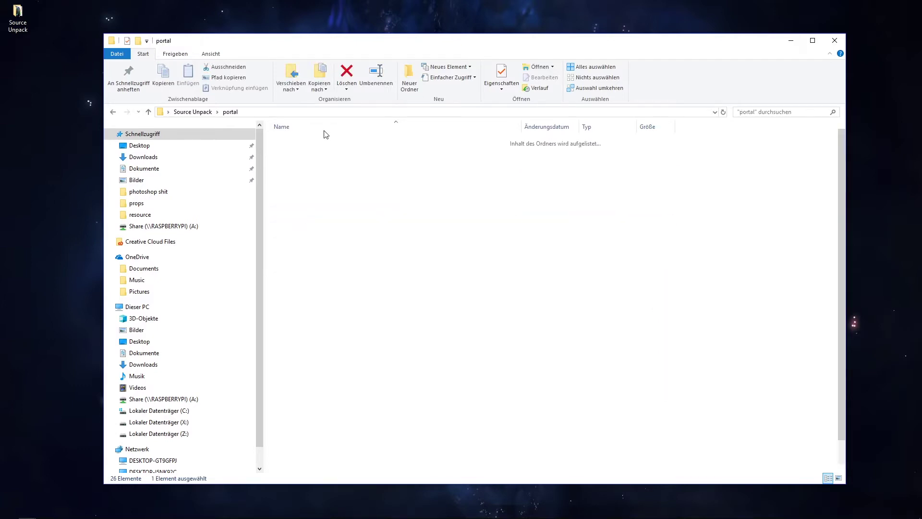
{"action": "double_click", "coordinate": [317, 204]}
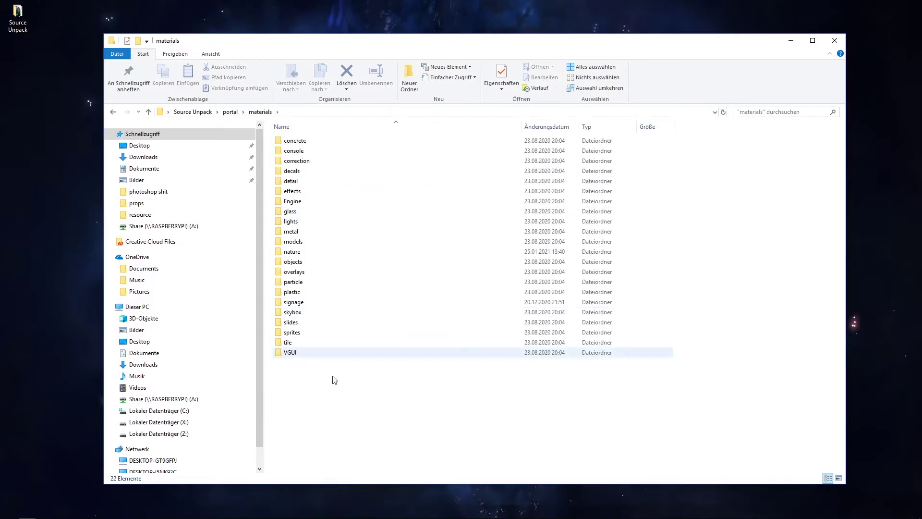
{"action": "left_click_drag", "start_coordinate": [284, 387], "coordinate": [347, 130]}
{"action": "left_click", "coordinate": [383, 418]}
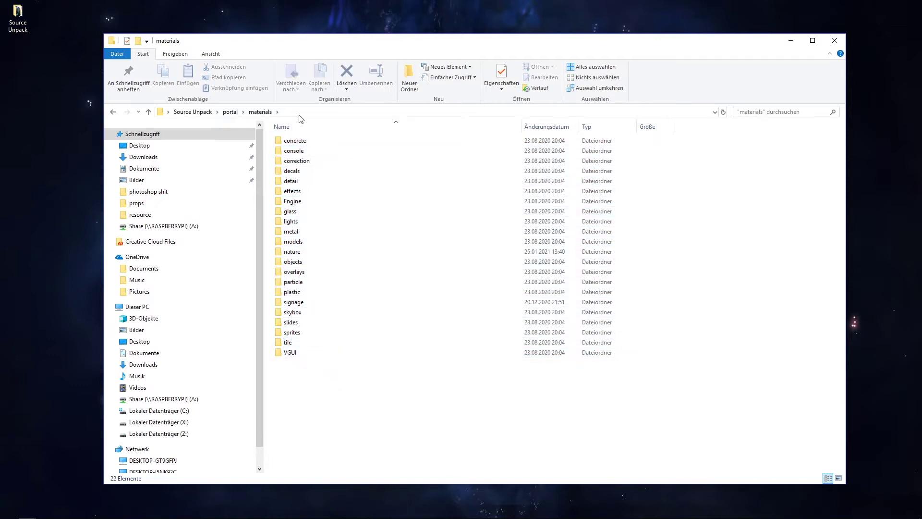
{"action": "left_click", "coordinate": [332, 356]}
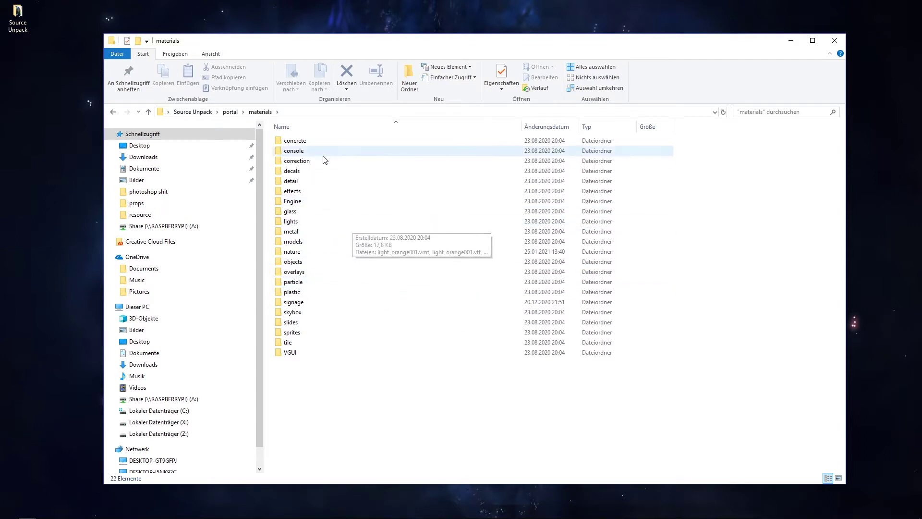
Step: Try to start the game through UnpackLauncher, then dismiss the error dialog and minimise the RInput console
{"action": "mouse_move", "coordinate": [346, 491]}
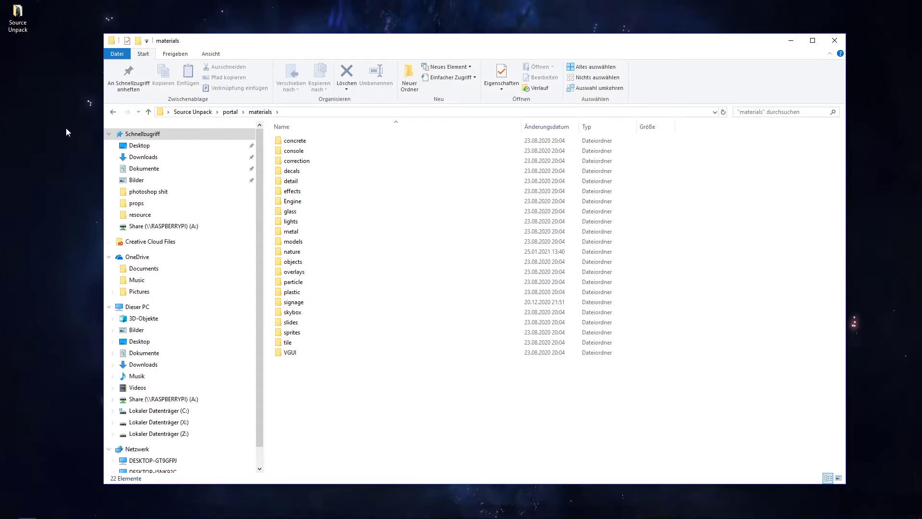
{"action": "left_click", "coordinate": [636, 516]}
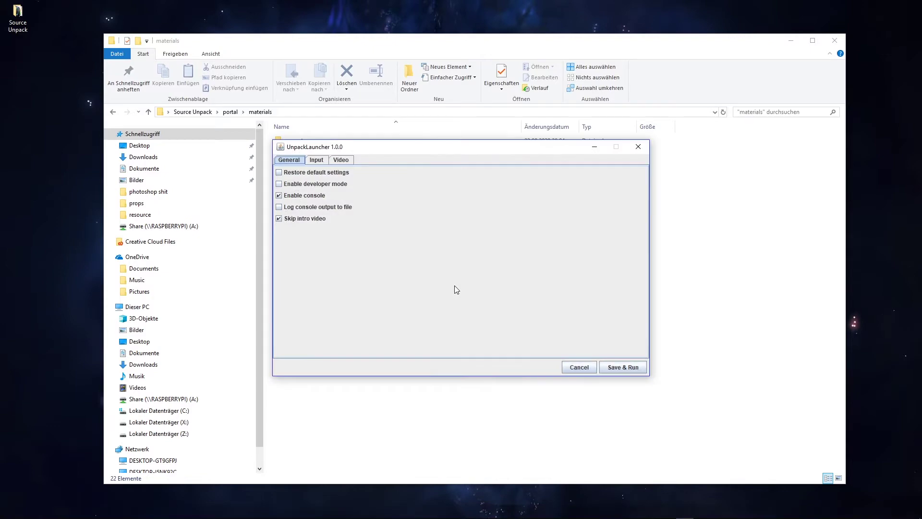
{"action": "key", "text": "Return"}
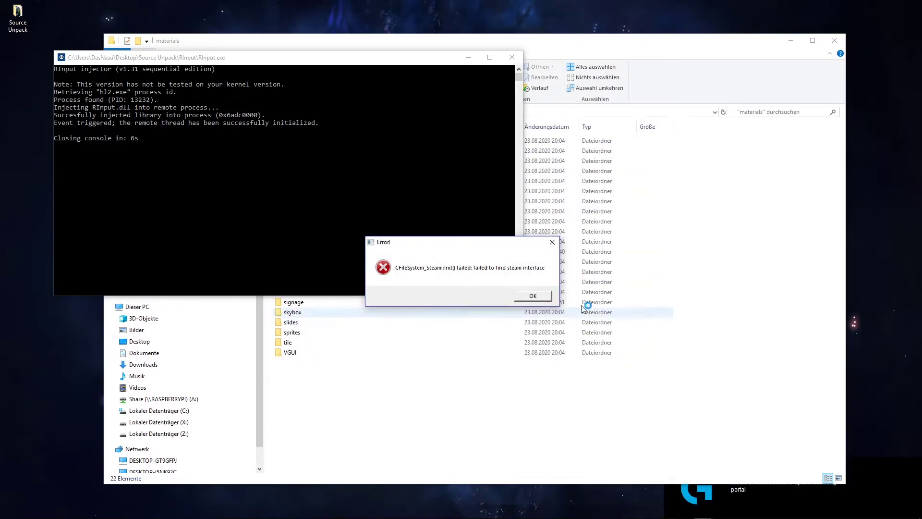
{"action": "left_click", "coordinate": [532, 295]}
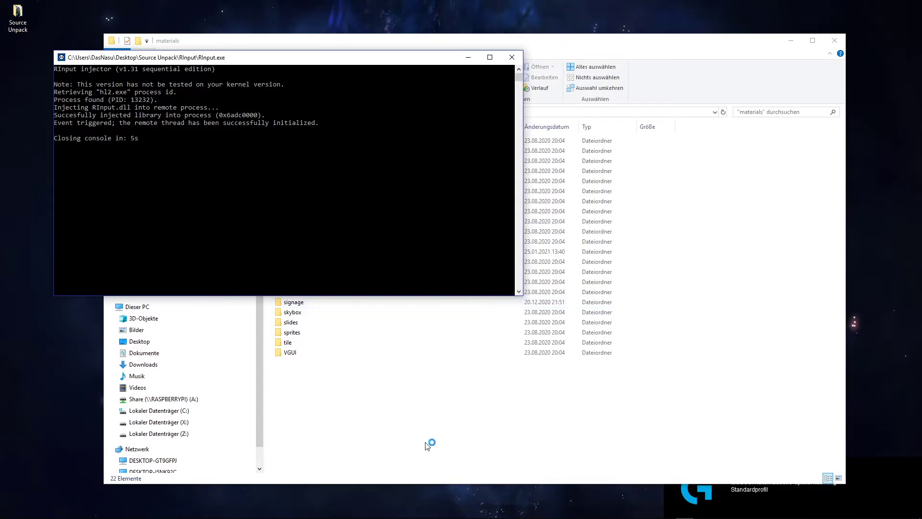
{"action": "left_click", "coordinate": [467, 58]}
Step: Find and start Steam, then minimise its library window
{"action": "key", "text": "super"}
{"action": "type", "text": "ste"}
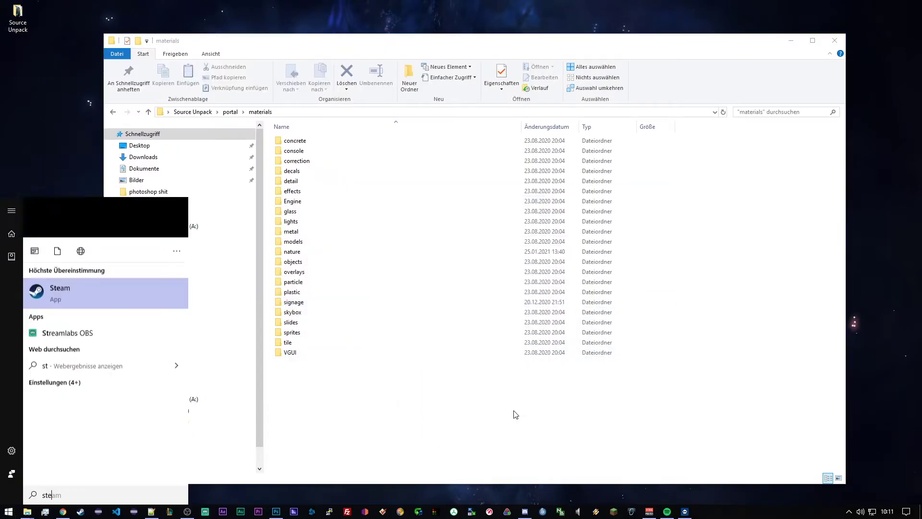
{"action": "key", "text": "Return"}
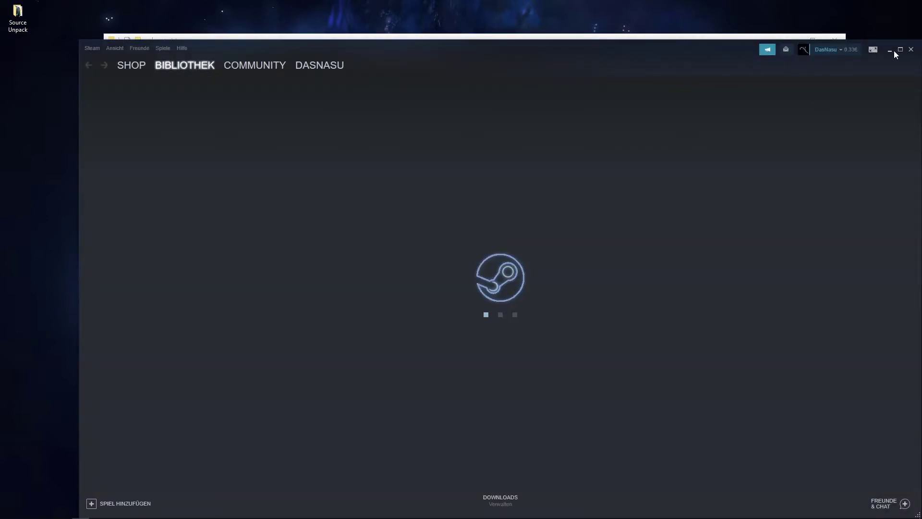
{"action": "left_click", "coordinate": [890, 50]}
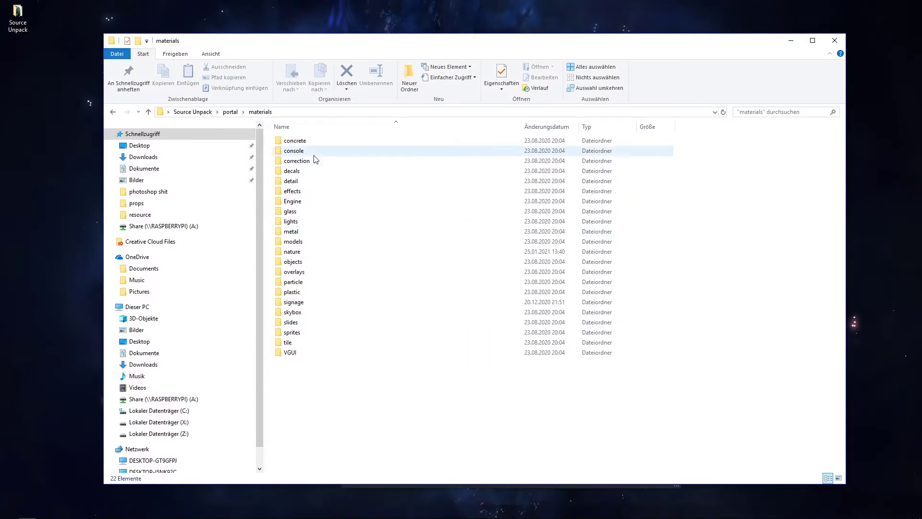
Step: Run the game through UnpackLauncher with its existing settings and load into the test chamber from the main menu
{"action": "mouse_move", "coordinate": [701, 517]}
{"action": "left_click", "coordinate": [633, 511]}
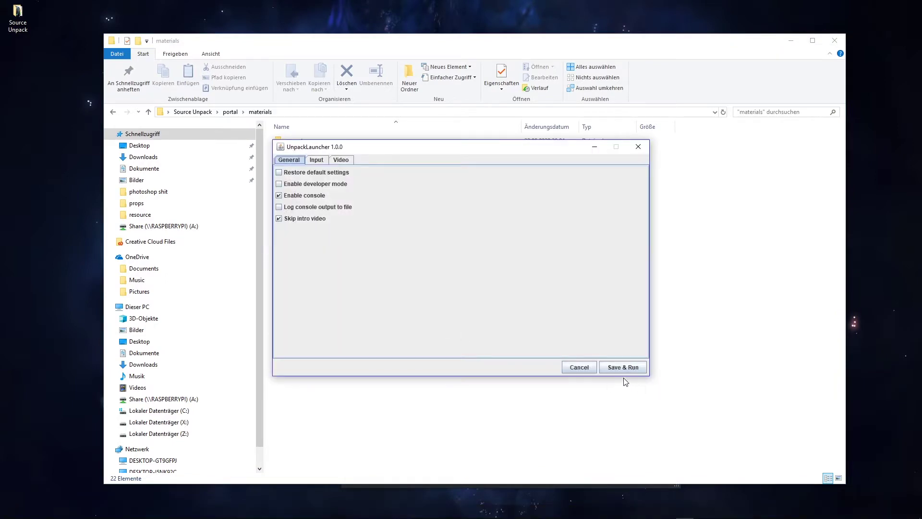
{"action": "left_click", "coordinate": [623, 367]}
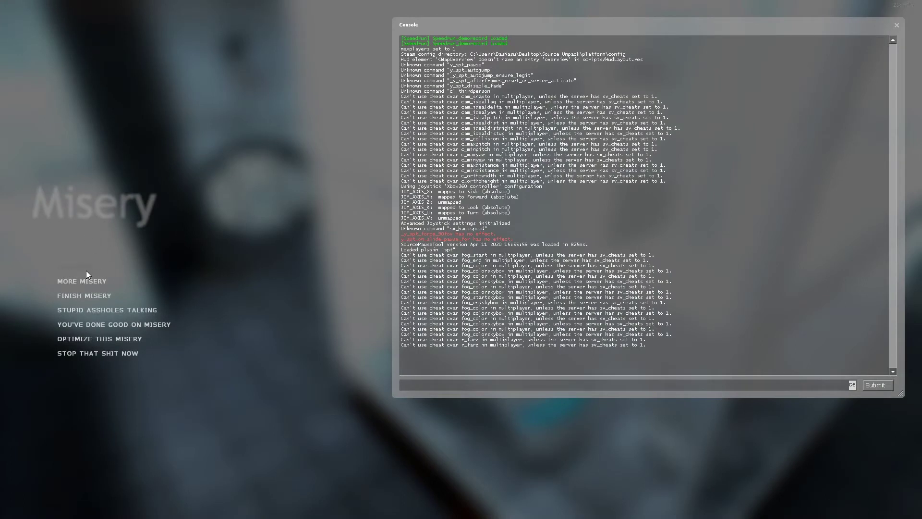
{"action": "left_click", "coordinate": [84, 269]}
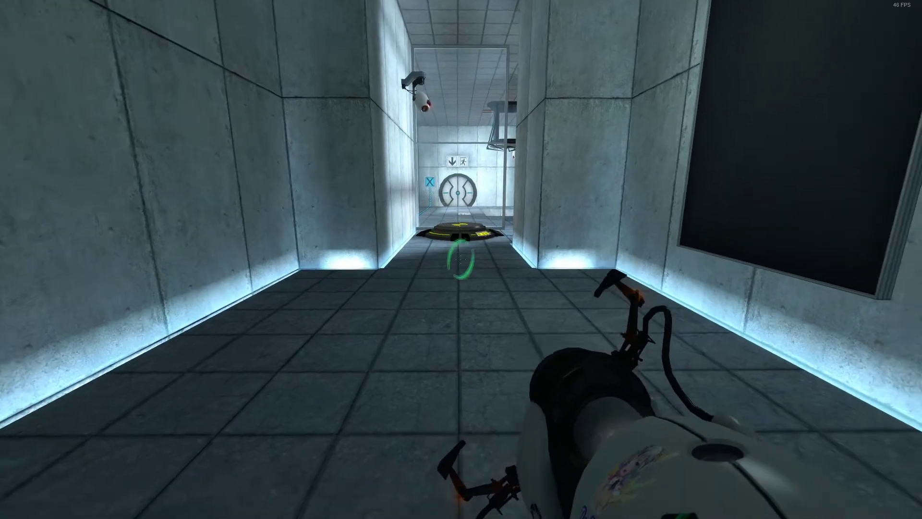
{"action": "key", "text": "w"}
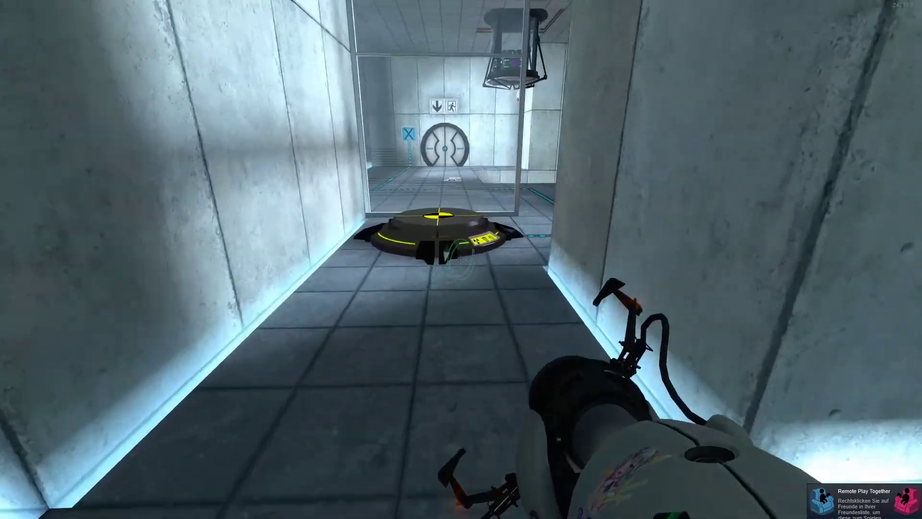
{"action": "key", "text": "w"}
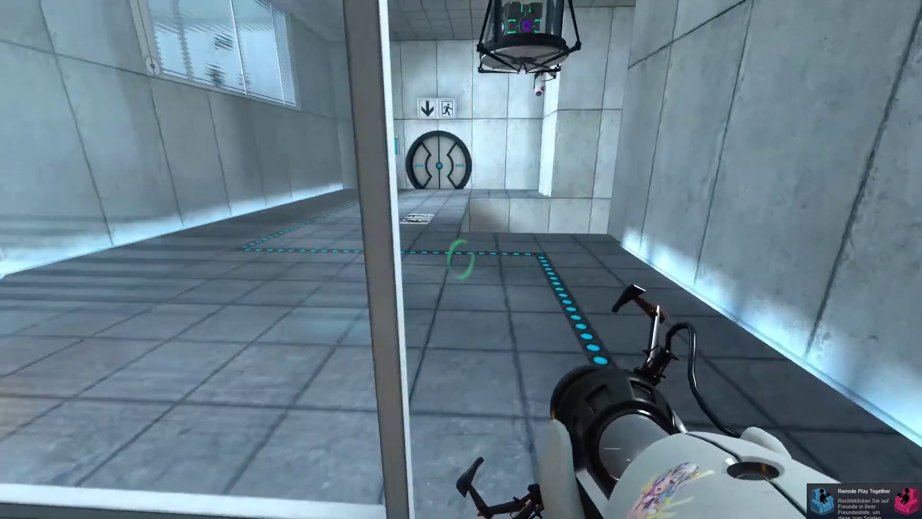
{"action": "key", "text": "w"}
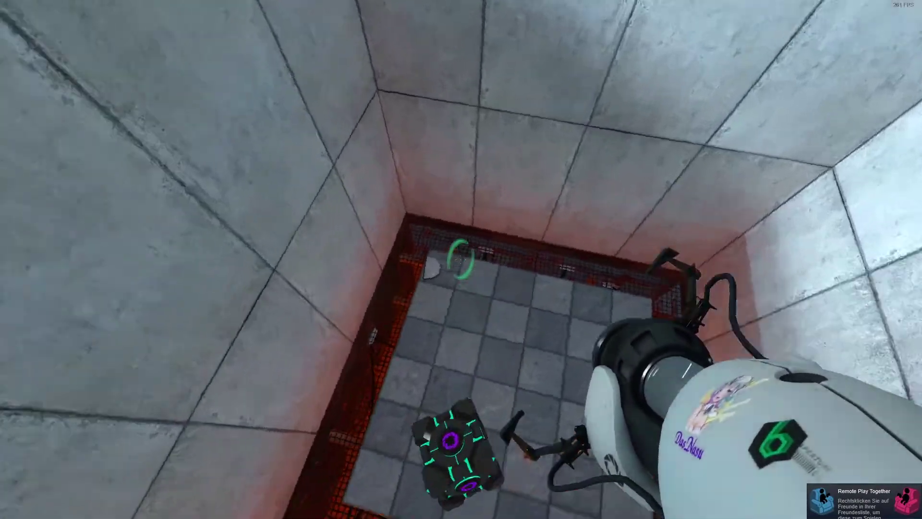
{"action": "key", "text": "w"}
{"action": "left_click", "coordinate": [461, 260]}
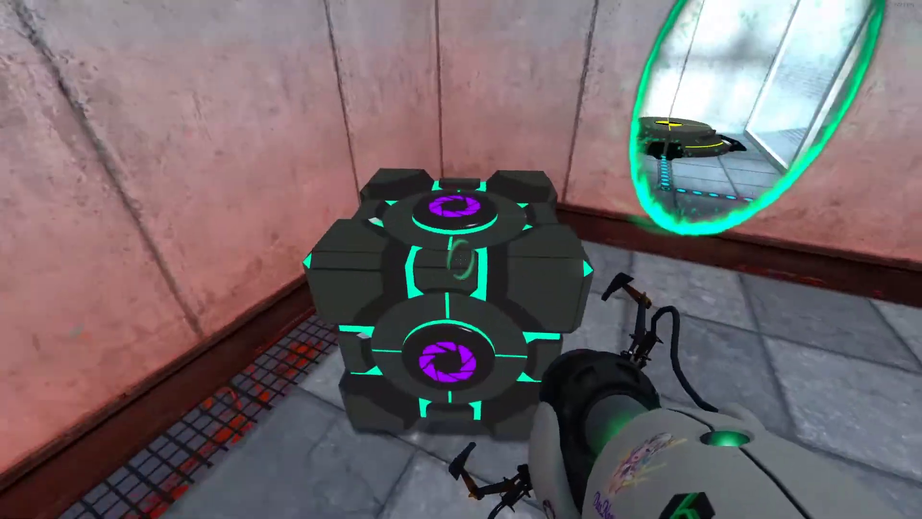
{"action": "key", "text": "e"}
{"action": "key", "text": "w"}
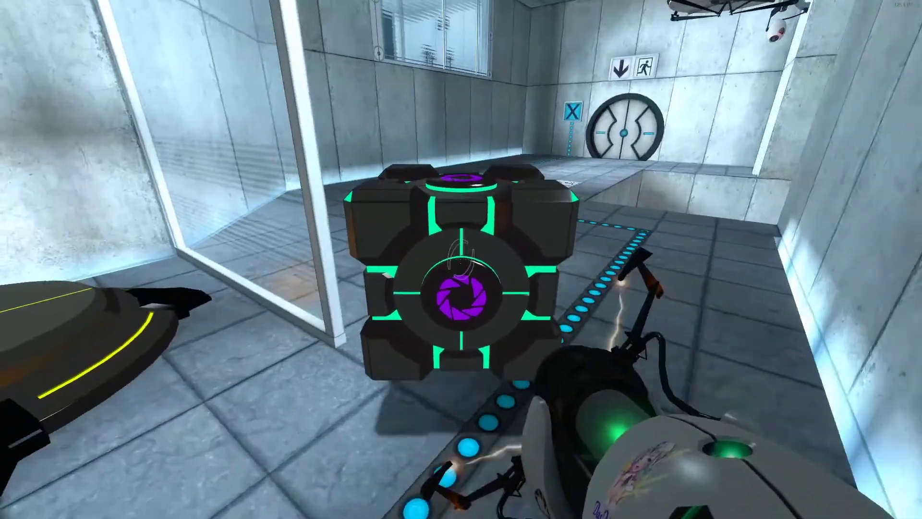
{"action": "key", "text": "e"}
{"action": "key", "text": "d"}
{"action": "key", "text": "a"}
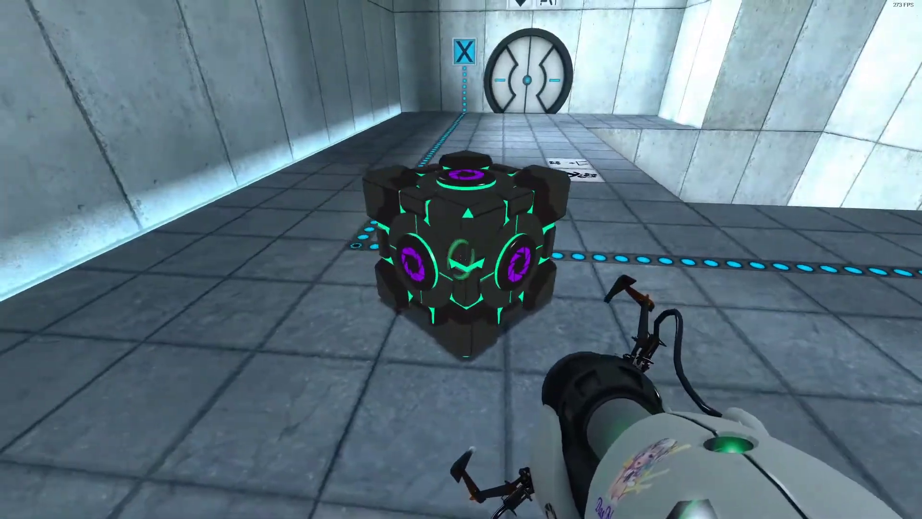
{"action": "key", "text": "d"}
{"action": "key", "text": "w"}
{"action": "key", "text": "s"}
{"action": "key", "text": "d"}
{"action": "key", "text": "d"}
{"action": "key", "text": "w"}
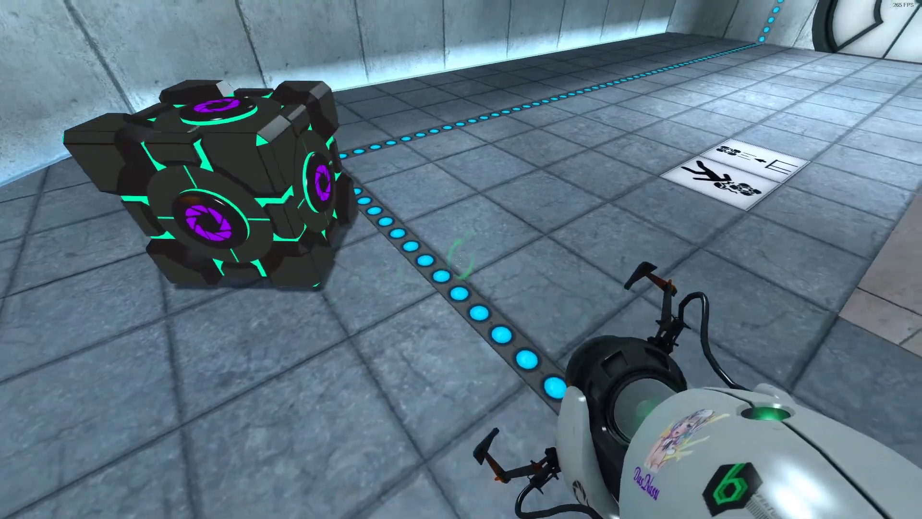
{"action": "key", "text": "e"}
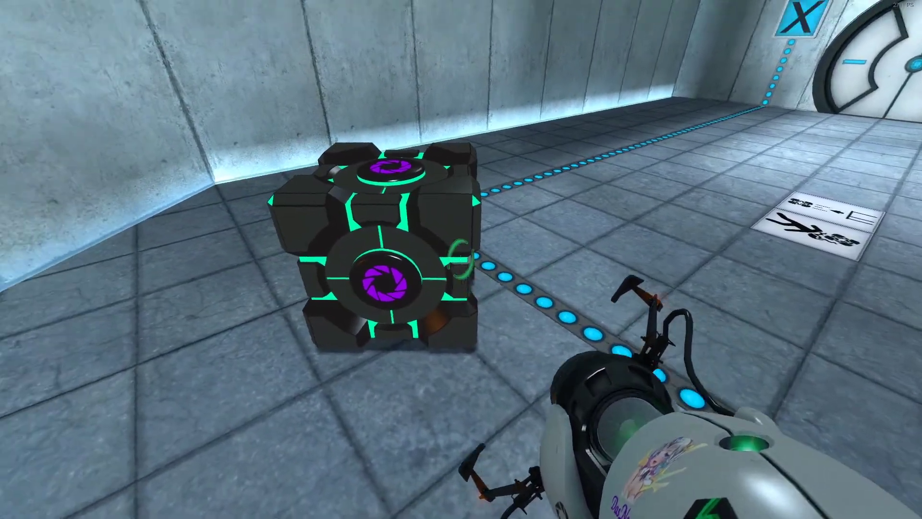
{"action": "key", "text": "e"}
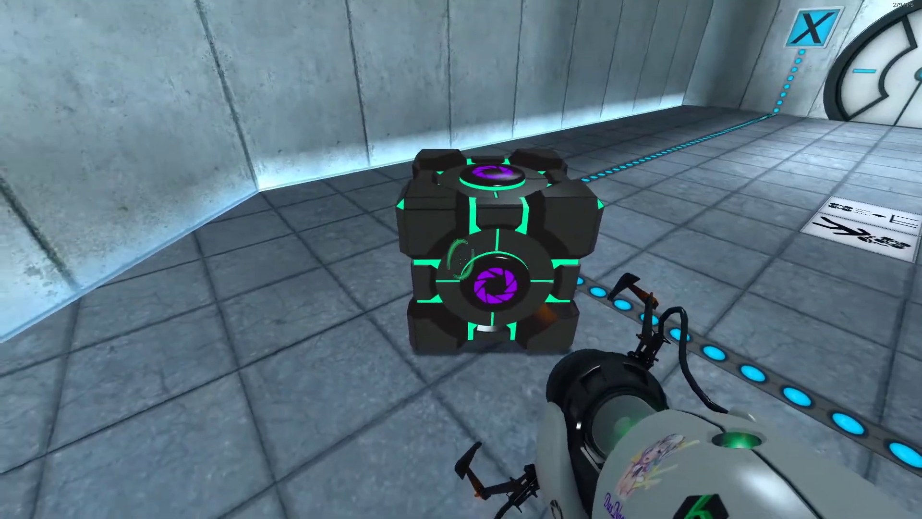
{"action": "key", "text": "e"}
{"action": "key", "text": "e"}
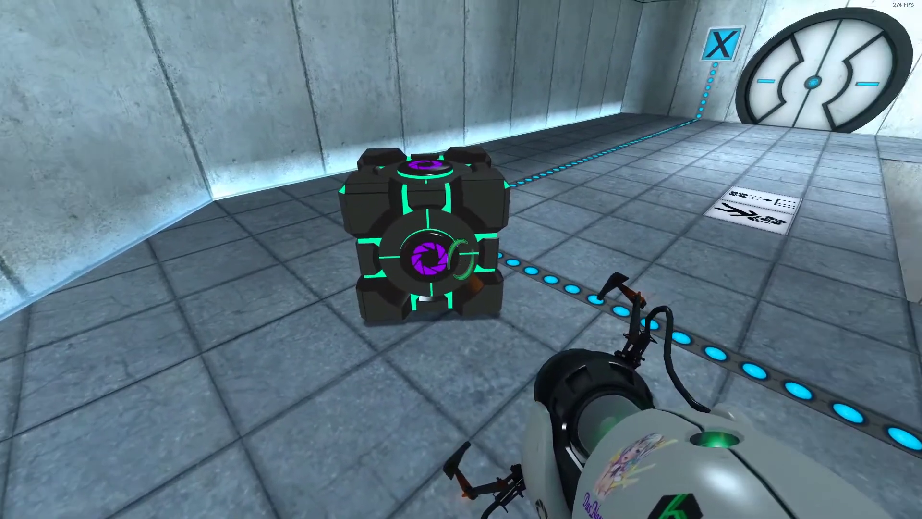
{"action": "key", "text": "a"}
{"action": "key", "text": "d"}
{"action": "key", "text": "w"}
{"action": "key", "text": "s"}
{"action": "key", "text": "s"}
{"action": "key", "text": "w"}
{"action": "key", "text": "d"}
{"action": "key", "text": "s"}
{"action": "key", "text": "a"}
{"action": "key", "text": "a"}
{"action": "key", "text": "w"}
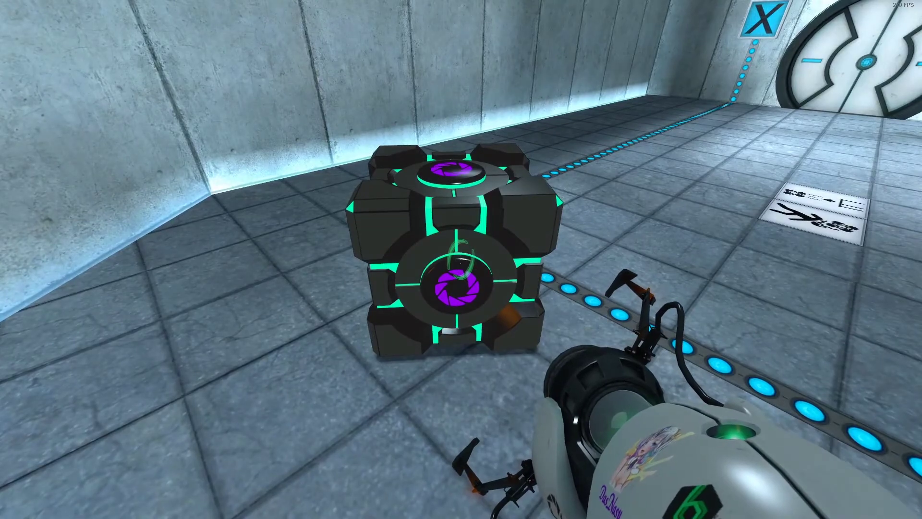
{"action": "key", "text": "a"}
{"action": "key", "text": "w"}
{"action": "key", "text": "s"}
{"action": "key", "text": "d"}
{"action": "key", "text": "w"}
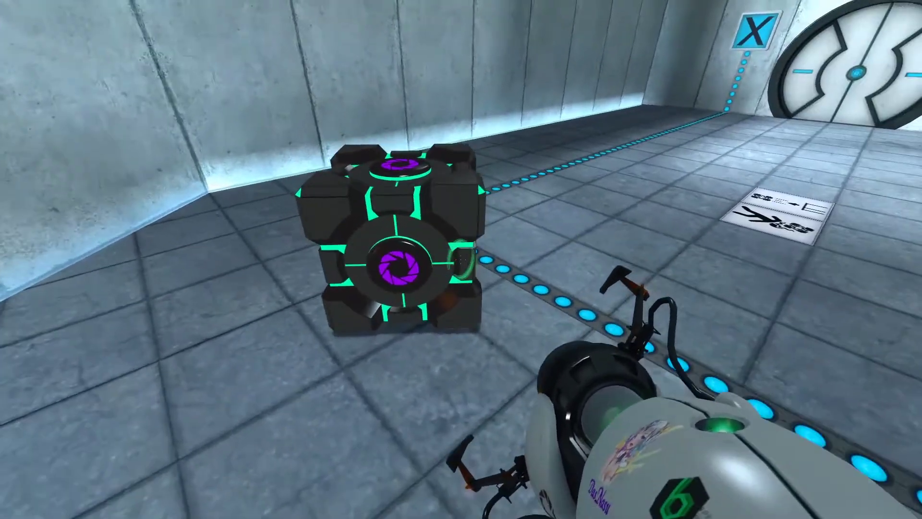
{"action": "key", "text": "a"}
{"action": "key", "text": "w"}
{"action": "key", "text": "d"}
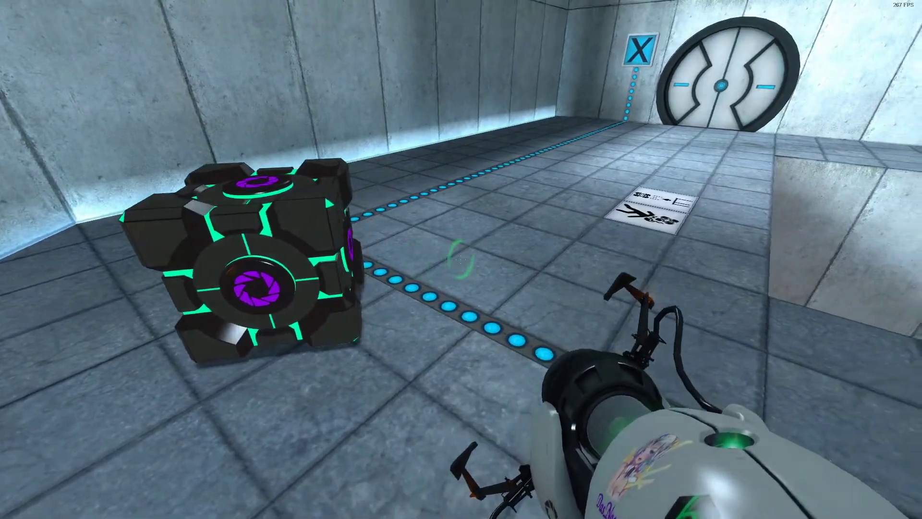
{"action": "key", "text": "s"}
{"action": "key", "text": "w"}
Step: Bring up the in-game menu and quit the game to return to the materials folder
{"action": "key", "text": "grave"}
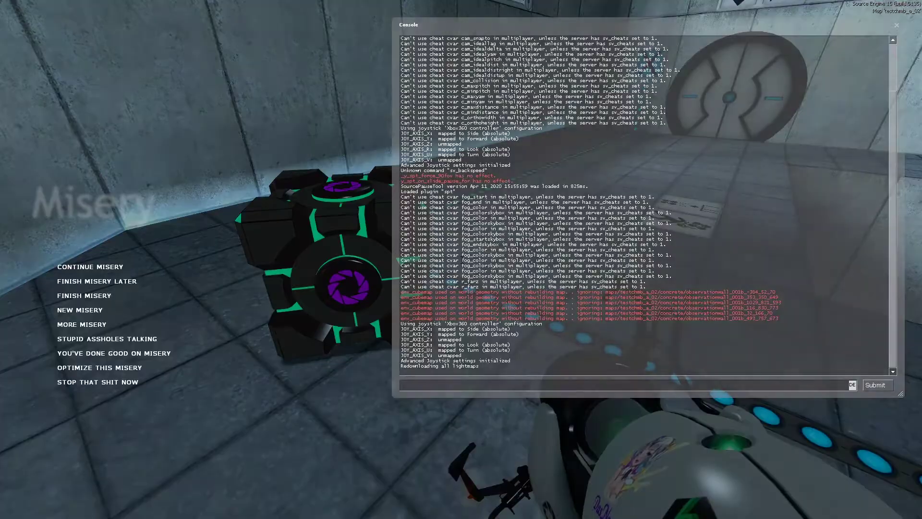
{"action": "left_click", "coordinate": [104, 388]}
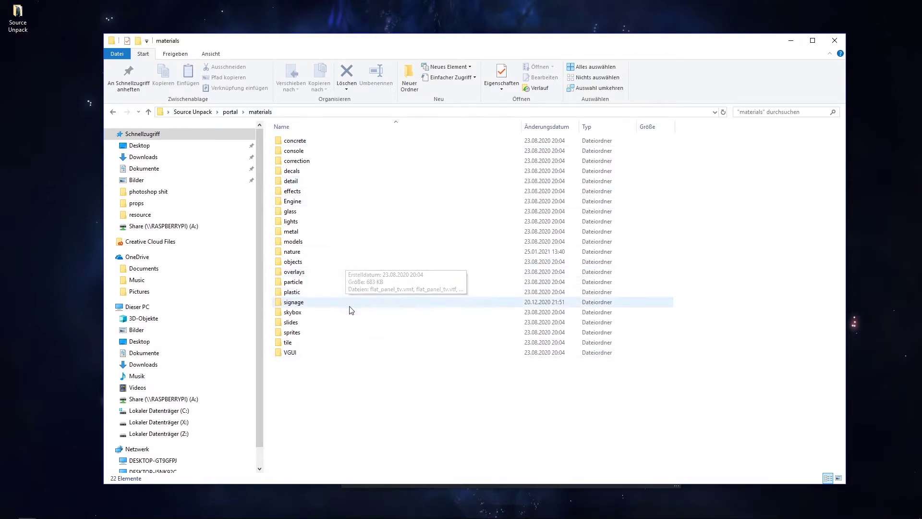
Step: Open the models > props folder inside materials, select metal_box.vtf and reposition the folder window
{"action": "double_click", "coordinate": [308, 241]}
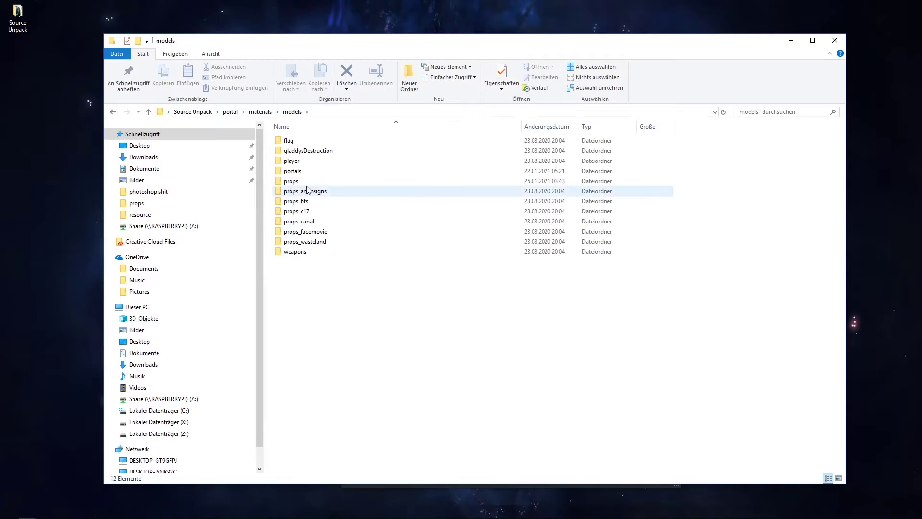
{"action": "double_click", "coordinate": [297, 181]}
{"action": "scroll", "coordinate": [348, 268], "scroll_direction": "down", "scroll_amount": 20}
{"action": "scroll", "coordinate": [348, 268], "scroll_direction": "down", "scroll_amount": 10}
{"action": "scroll", "coordinate": [345, 270], "scroll_direction": "up", "scroll_amount": 5}
{"action": "scroll", "coordinate": [339, 358], "scroll_direction": "up", "scroll_amount": 2}
{"action": "left_click", "coordinate": [365, 238]}
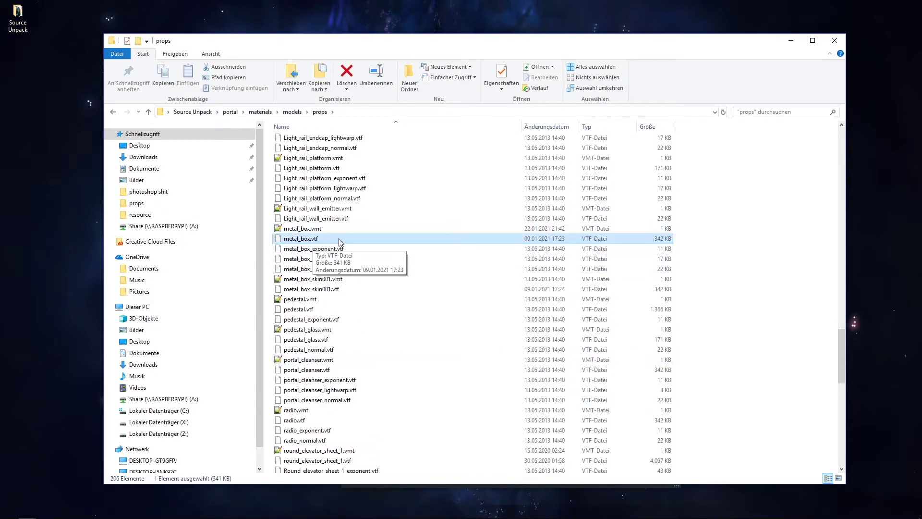
{"action": "left_click_drag", "start_coordinate": [407, 43], "coordinate": [459, 24]}
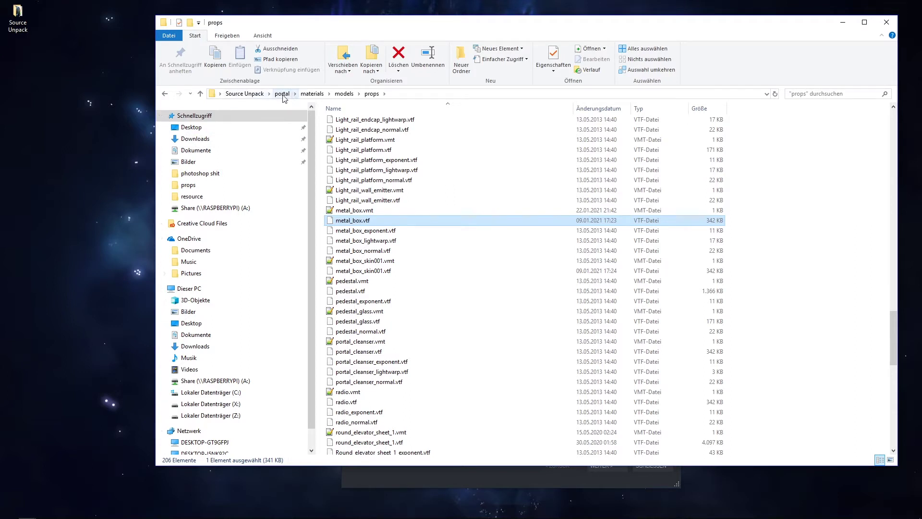
{"action": "right_click", "coordinate": [245, 94]}
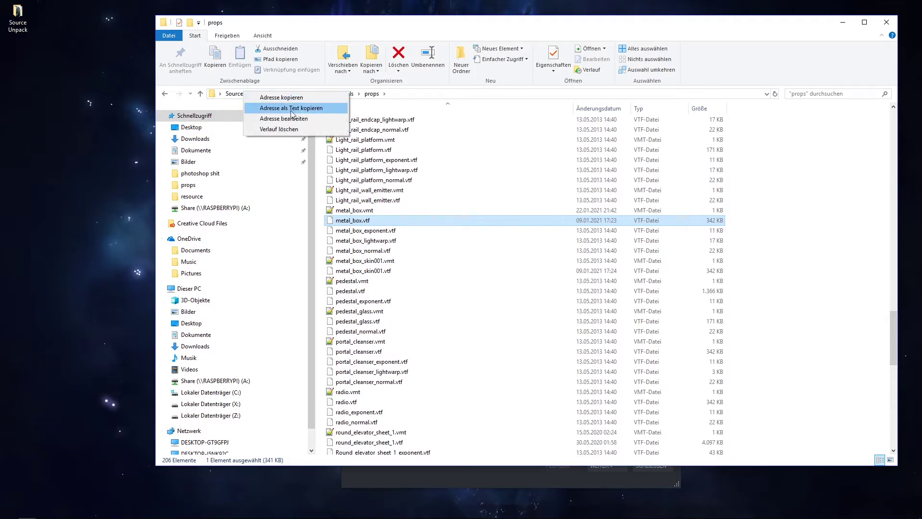
{"action": "left_click", "coordinate": [264, 283]}
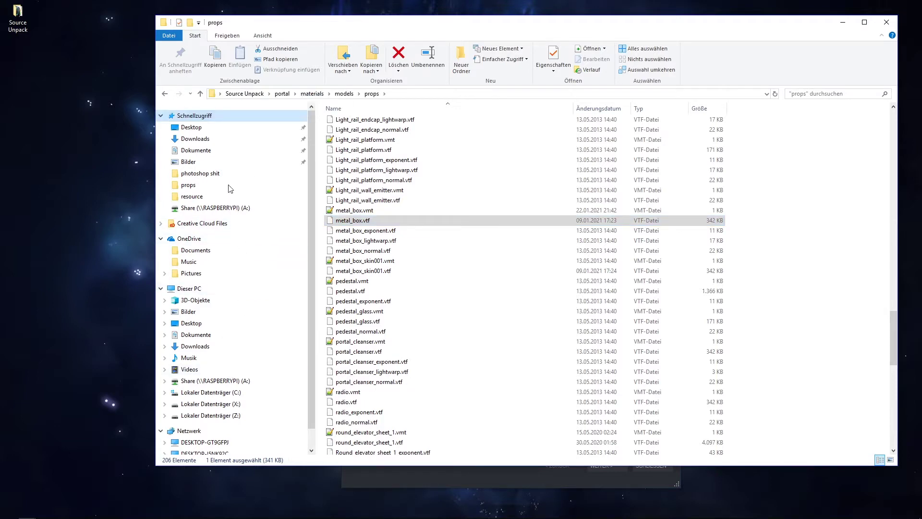
Step: Open the desktop's Source Unpack folder in a second folder window and reposition that window
{"action": "right_click", "coordinate": [191, 127]}
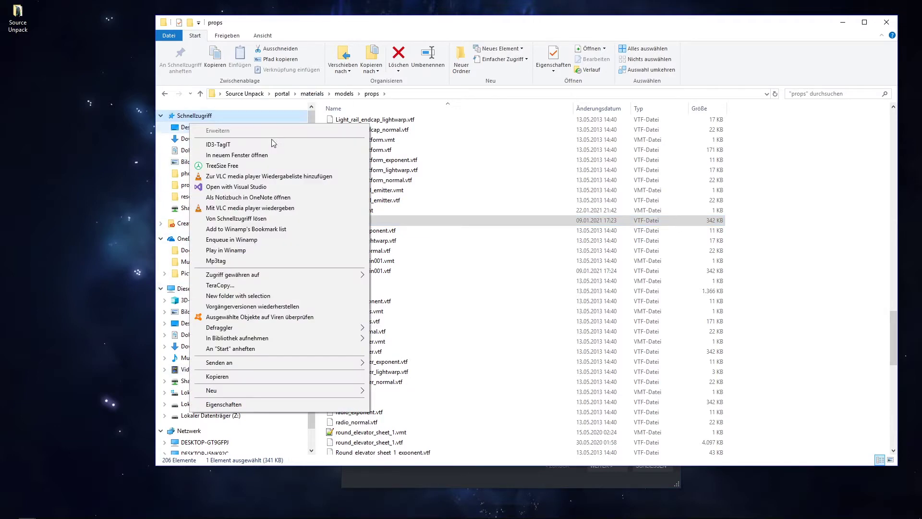
{"action": "left_click", "coordinate": [236, 154]}
{"action": "double_click", "coordinate": [414, 144]}
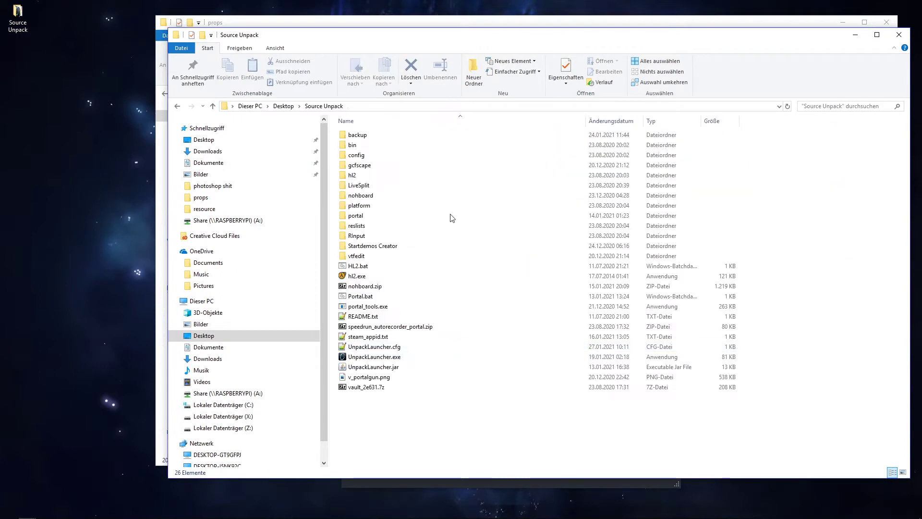
{"action": "left_click_drag", "start_coordinate": [463, 42], "coordinate": [435, 52]}
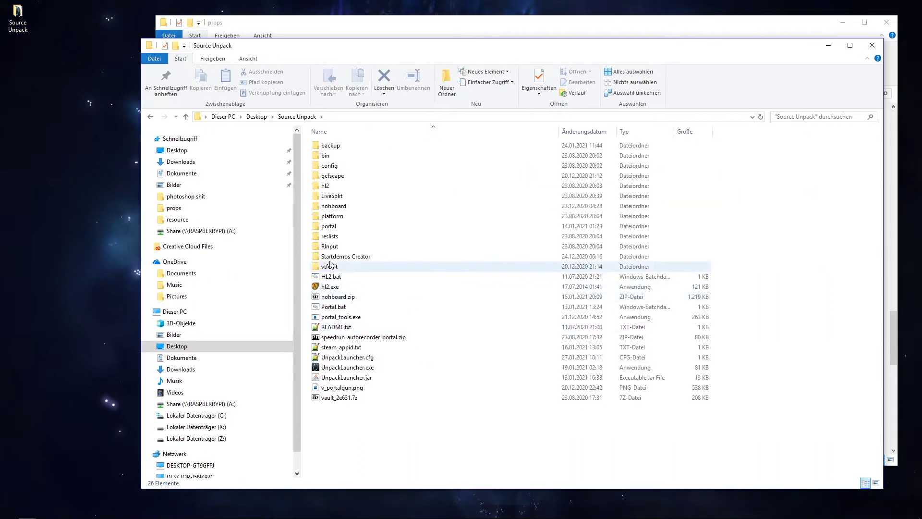
Step: Go into the vtfedit > x64 folder and launch VTFEdit.exe
{"action": "left_click", "coordinate": [331, 266]}
{"action": "double_click", "coordinate": [331, 265]}
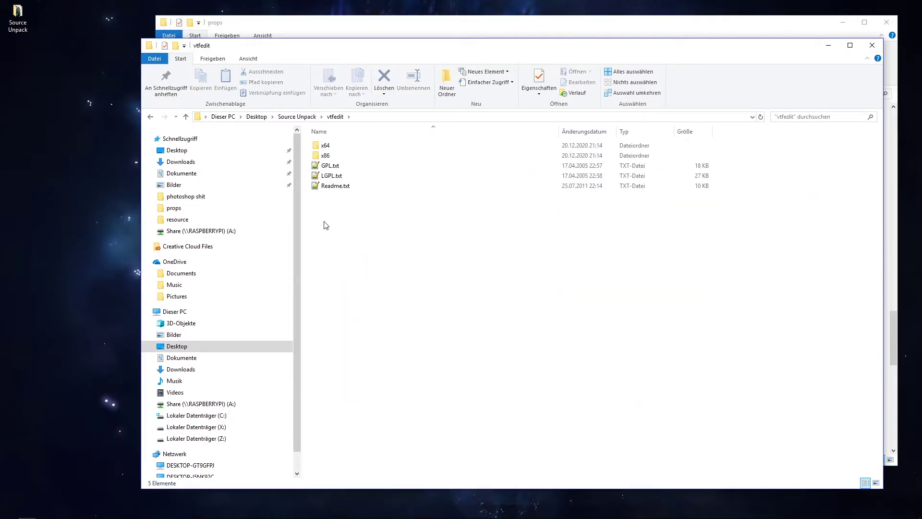
{"action": "double_click", "coordinate": [325, 145]}
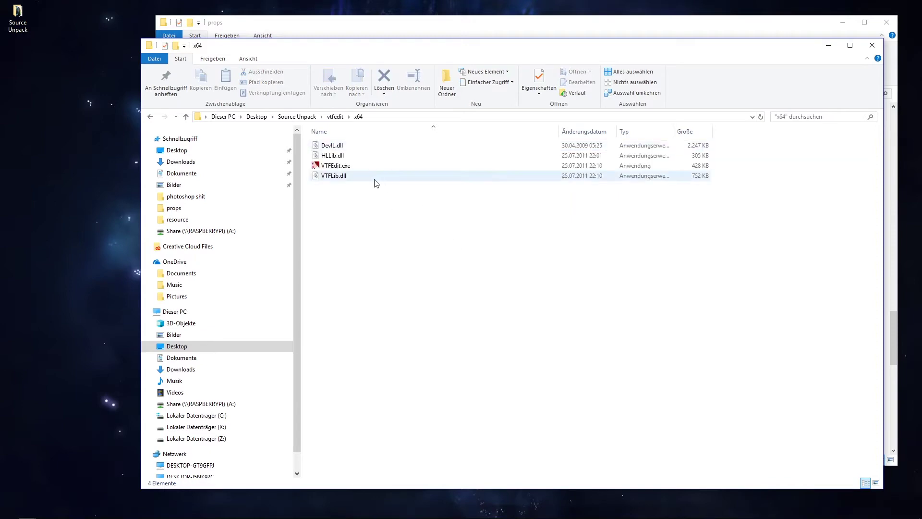
{"action": "left_click", "coordinate": [345, 169]}
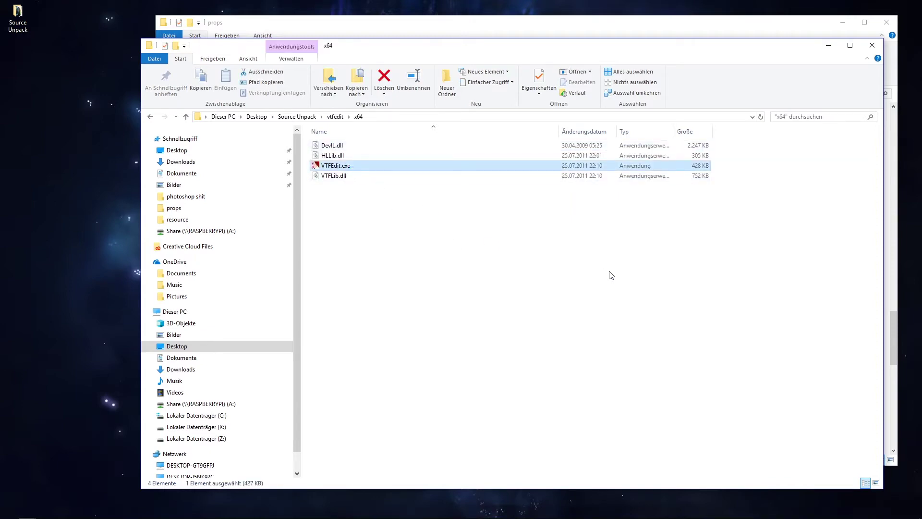
{"action": "key", "text": "Return"}
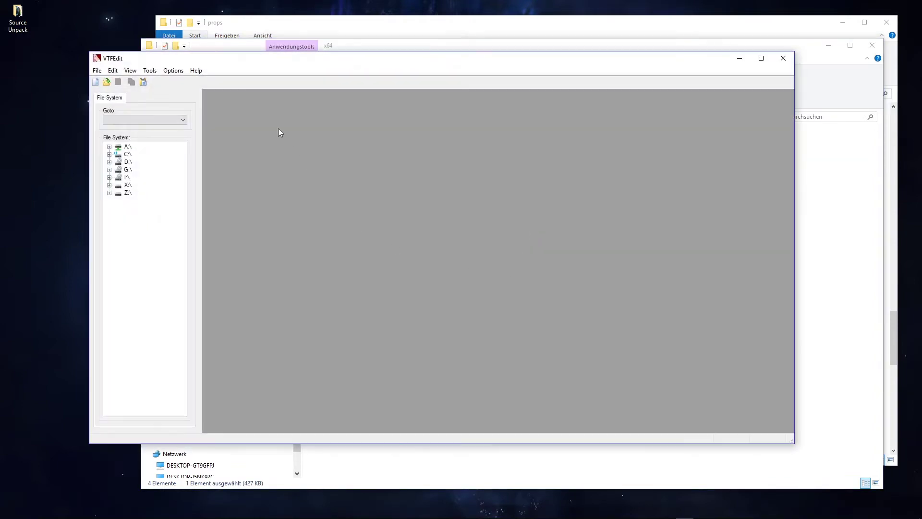
Step: Minimise the x64 folder window, move VTFEdit so the props folder shows behind it, and close the Steam news window
{"action": "left_click", "coordinate": [828, 45]}
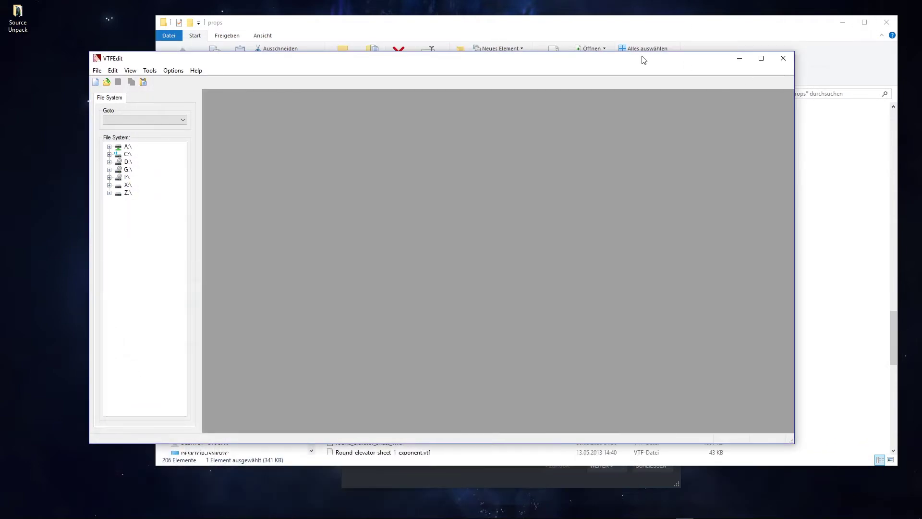
{"action": "left_click_drag", "start_coordinate": [618, 67], "coordinate": [725, 129]}
{"action": "mouse_move", "coordinate": [628, 509]}
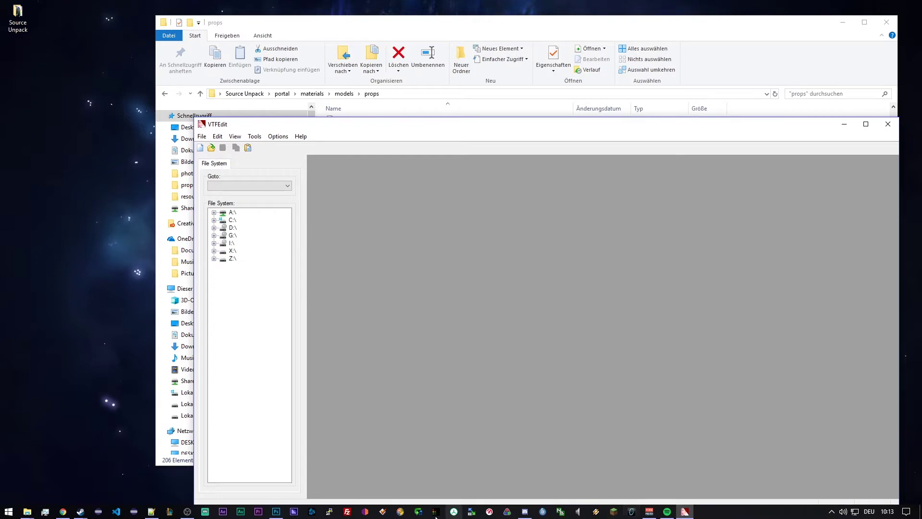
{"action": "left_click", "coordinate": [84, 517]}
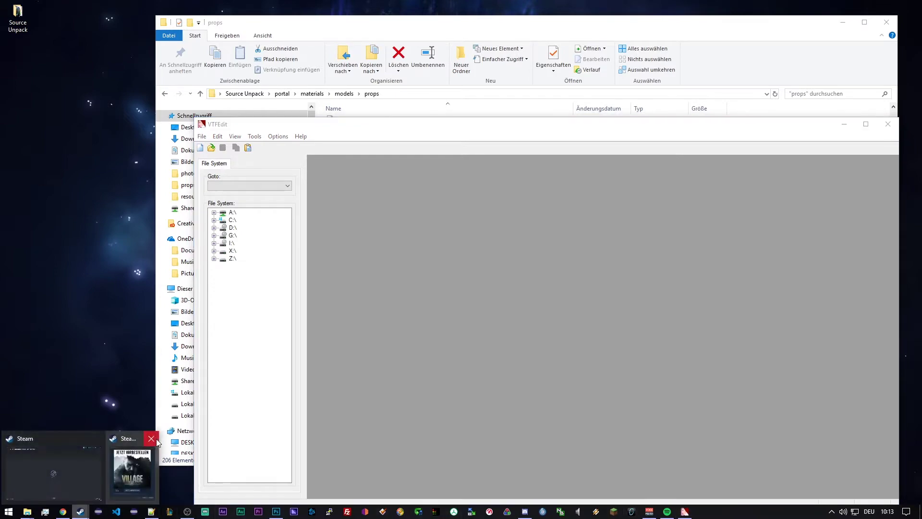
{"action": "left_click", "coordinate": [153, 439]}
Step: Load metal_box.vtf from the props folder into VTFEdit and bring the editor to the front
{"action": "left_click", "coordinate": [538, 20]}
{"action": "left_click", "coordinate": [377, 222]}
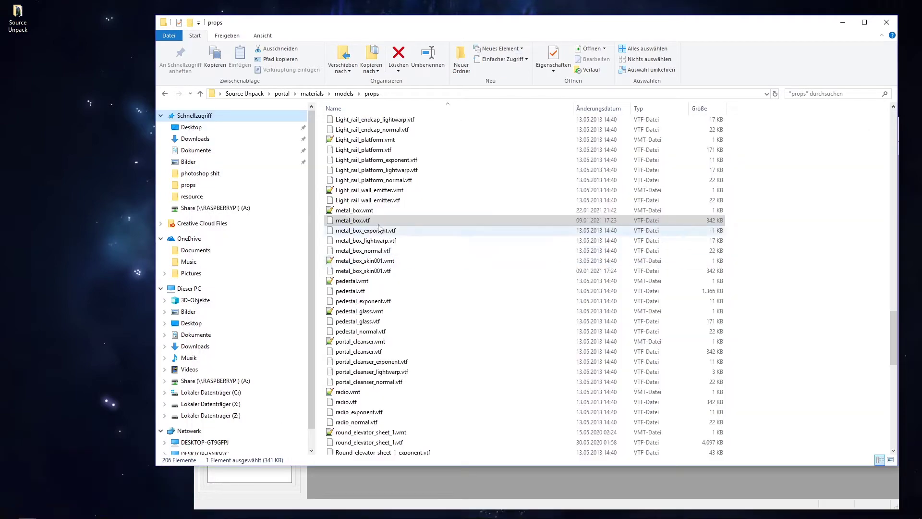
{"action": "left_click_drag", "start_coordinate": [368, 224], "coordinate": [511, 483]}
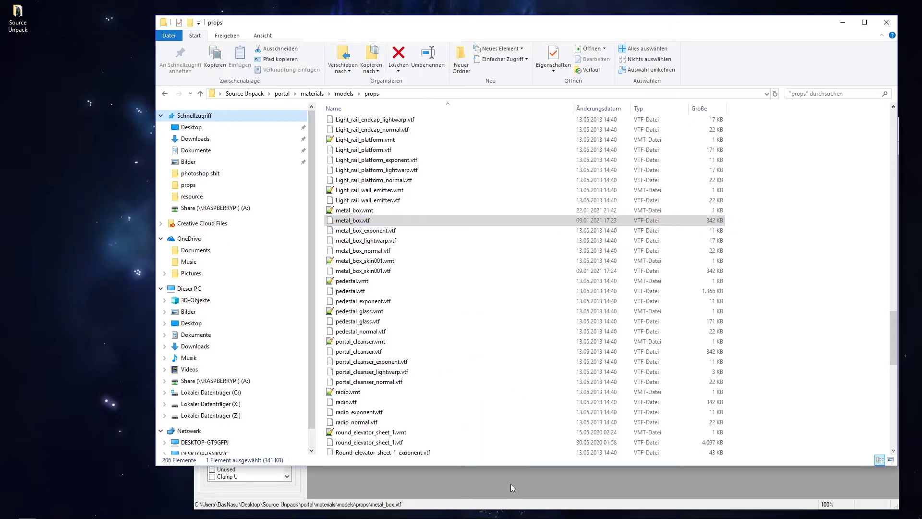
{"action": "left_click", "coordinate": [566, 476]}
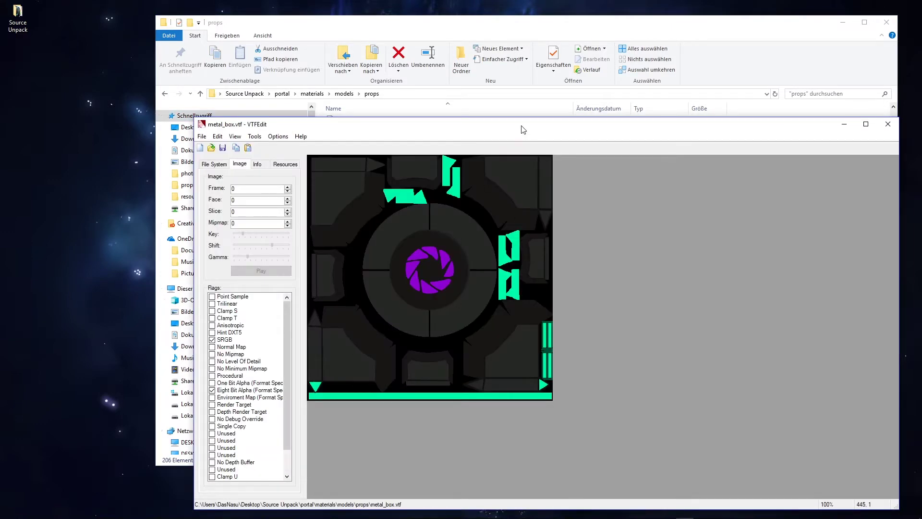
{"action": "left_click_drag", "start_coordinate": [523, 129], "coordinate": [478, 68]}
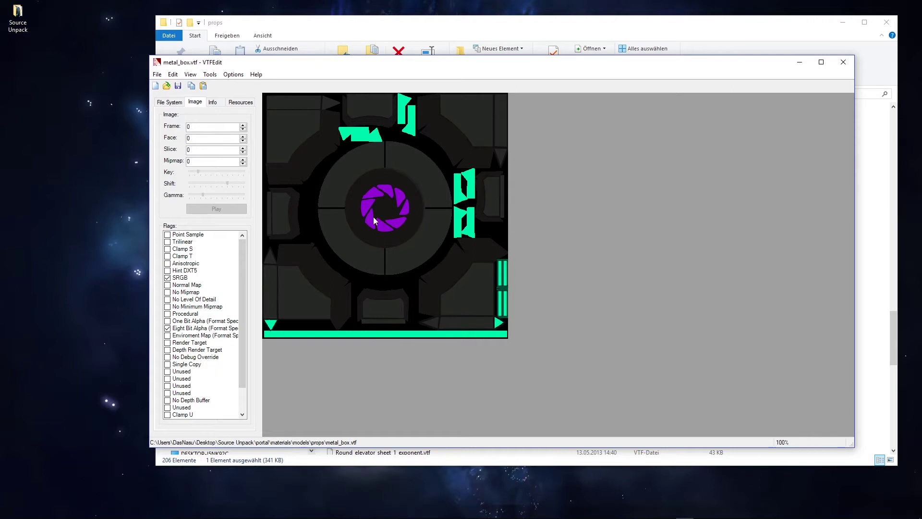
Step: Export the texture to the desktop as metal_box.tga in TGA format and briefly open the exported file in Photoshop
{"action": "left_click", "coordinate": [157, 75]}
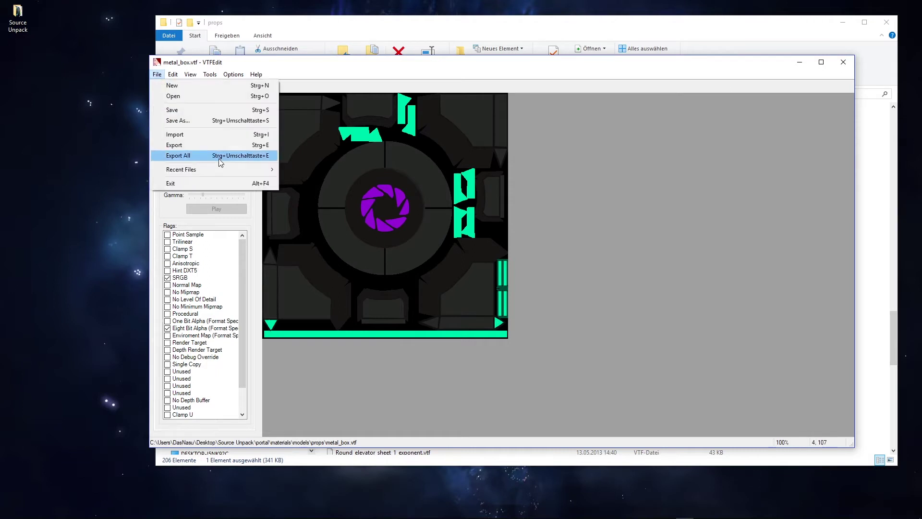
{"action": "left_click", "coordinate": [199, 142]}
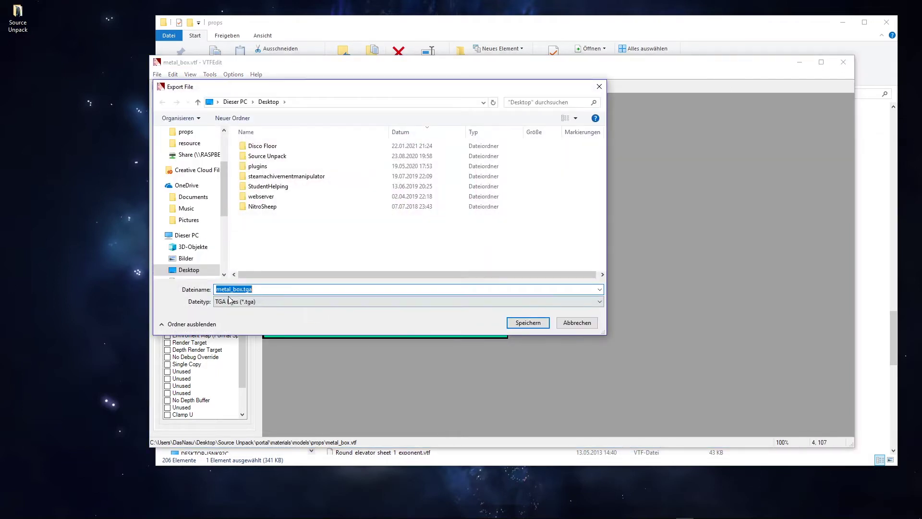
{"action": "left_click", "coordinate": [348, 301]}
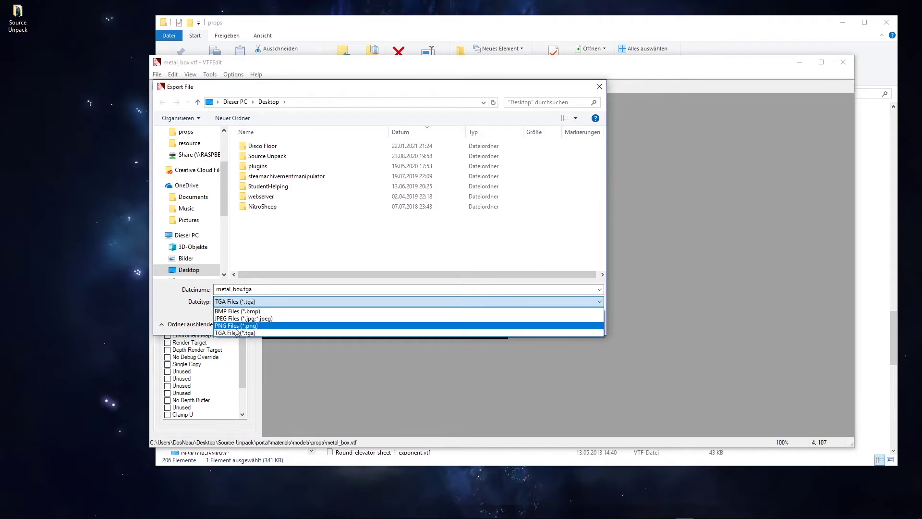
{"action": "left_click", "coordinate": [292, 333]}
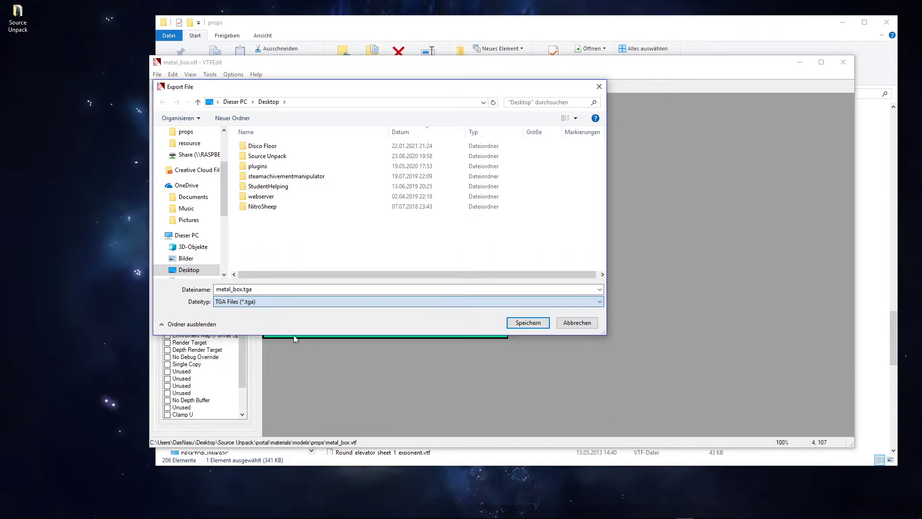
{"action": "left_click", "coordinate": [525, 324]}
{"action": "left_click", "coordinate": [18, 54]}
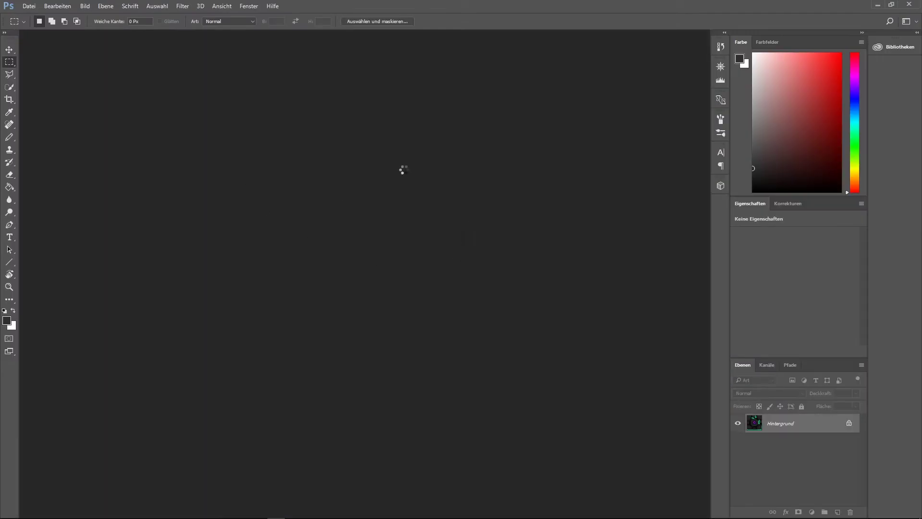
{"action": "left_click", "coordinate": [879, 5]}
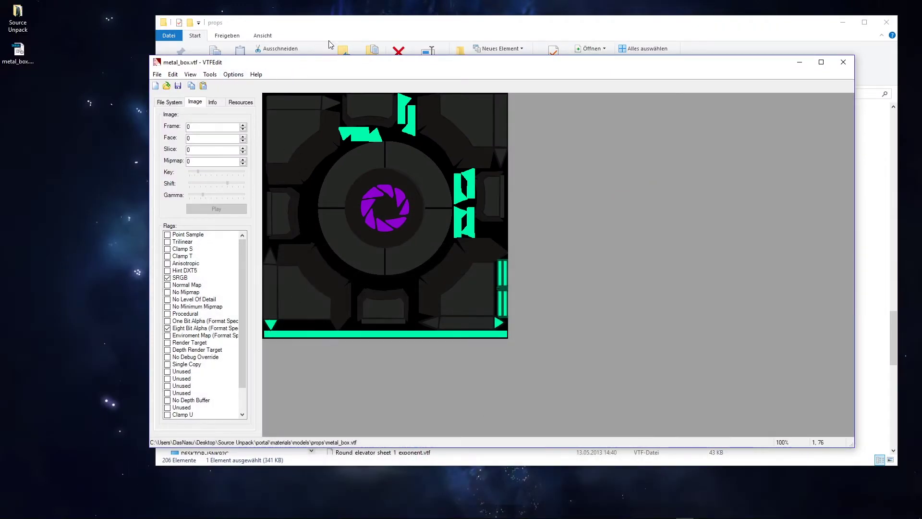
Step: In the folder window, go to Source Unpack > backup > portal > materials > models > props
{"action": "left_click", "coordinate": [338, 35]}
{"action": "left_click", "coordinate": [245, 94]}
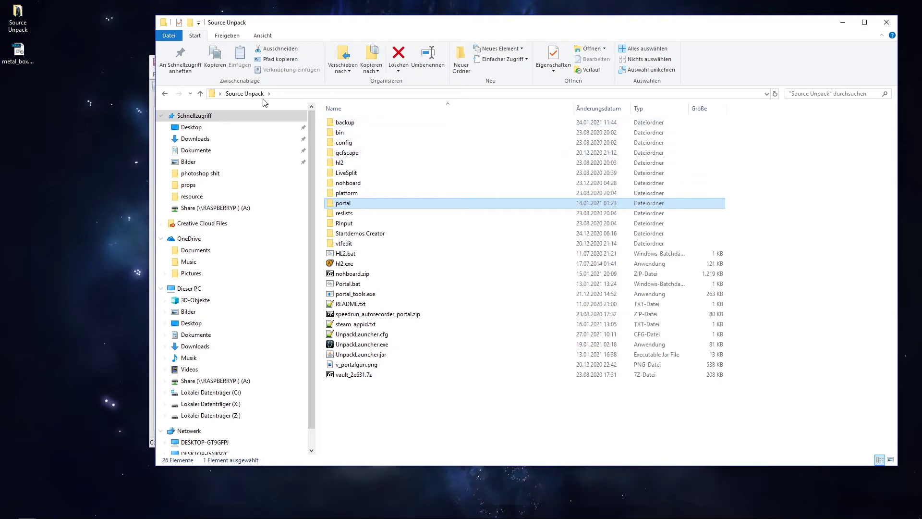
{"action": "double_click", "coordinate": [345, 123]}
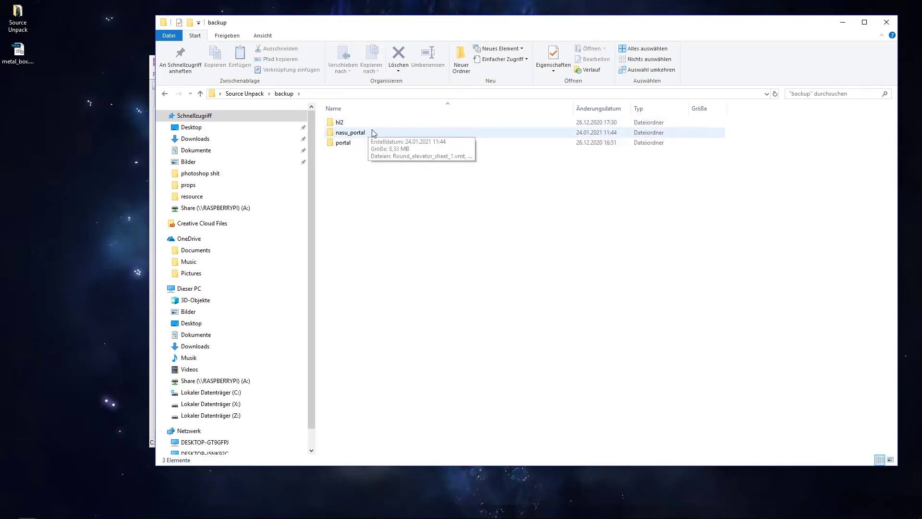
{"action": "double_click", "coordinate": [345, 143]}
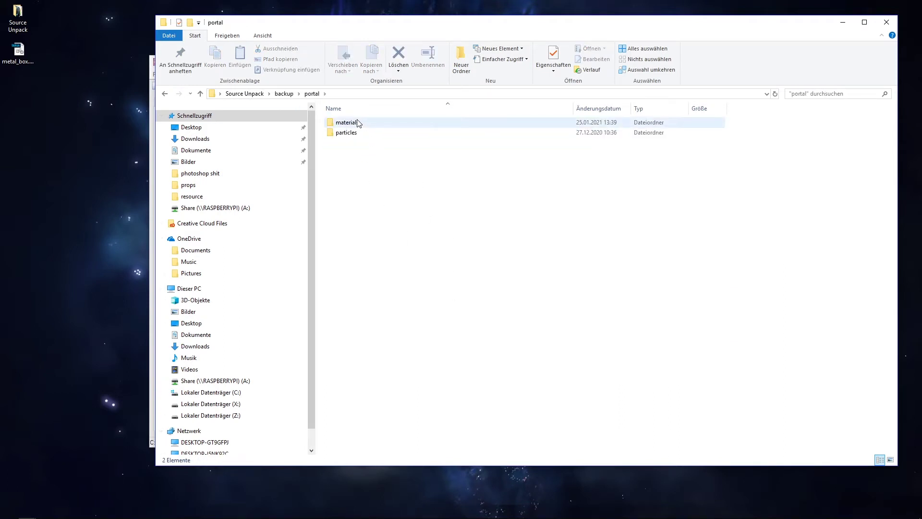
{"action": "double_click", "coordinate": [357, 122]}
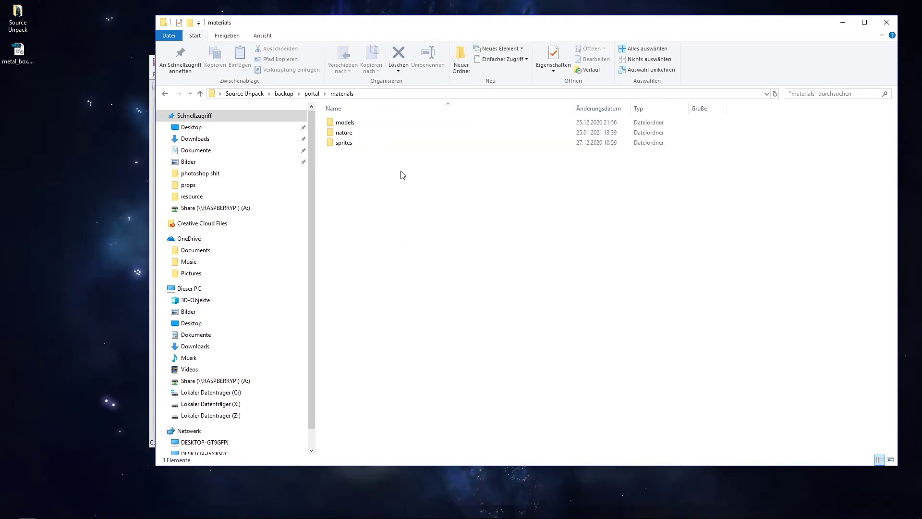
{"action": "double_click", "coordinate": [360, 125]}
{"action": "double_click", "coordinate": [359, 130]}
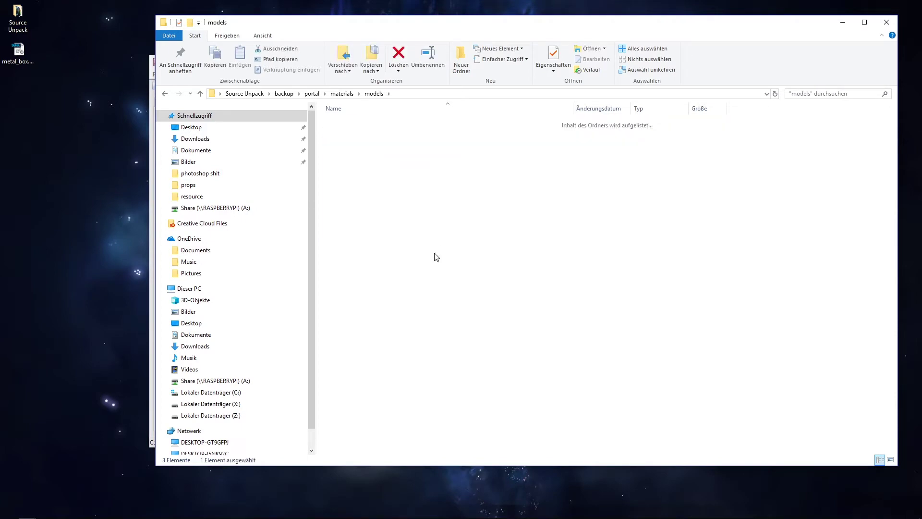
Step: Load the backup copy of metal_box.vtf into VTFEdit and close the folder window
{"action": "left_click_drag", "start_coordinate": [409, 28], "coordinate": [648, 67]}
{"action": "left_click", "coordinate": [624, 173]}
{"action": "left_click_drag", "start_coordinate": [626, 175], "coordinate": [380, 368]}
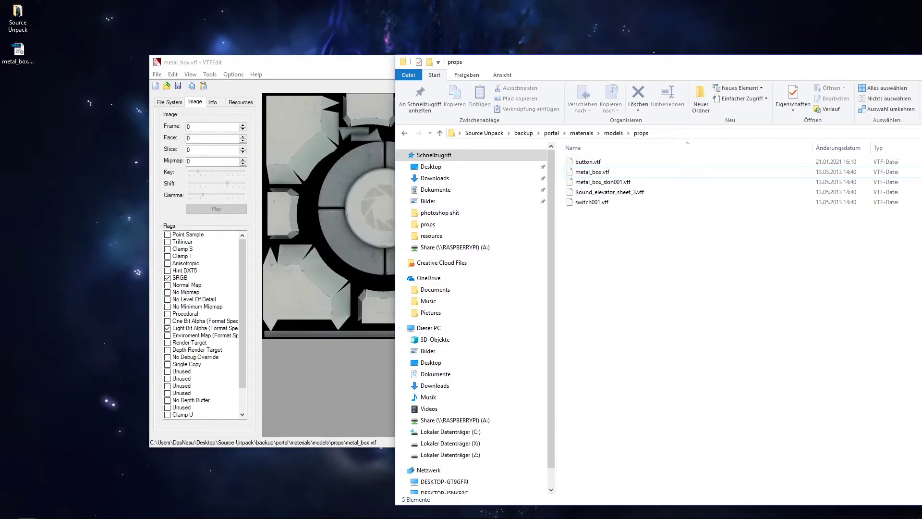
{"action": "key", "text": "alt+F4"}
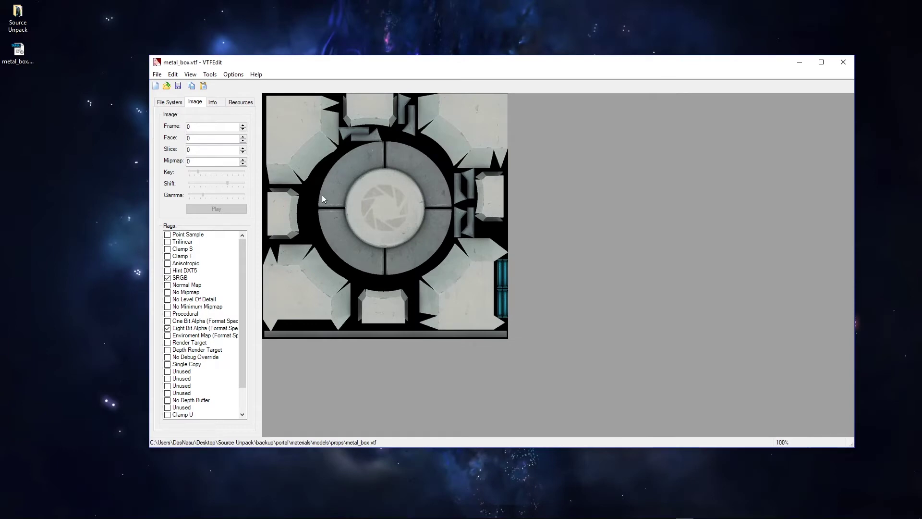
Step: Export the original cube texture to the desktop as metal_box.png in PNG format
{"action": "left_click", "coordinate": [157, 75]}
{"action": "left_click", "coordinate": [215, 145]}
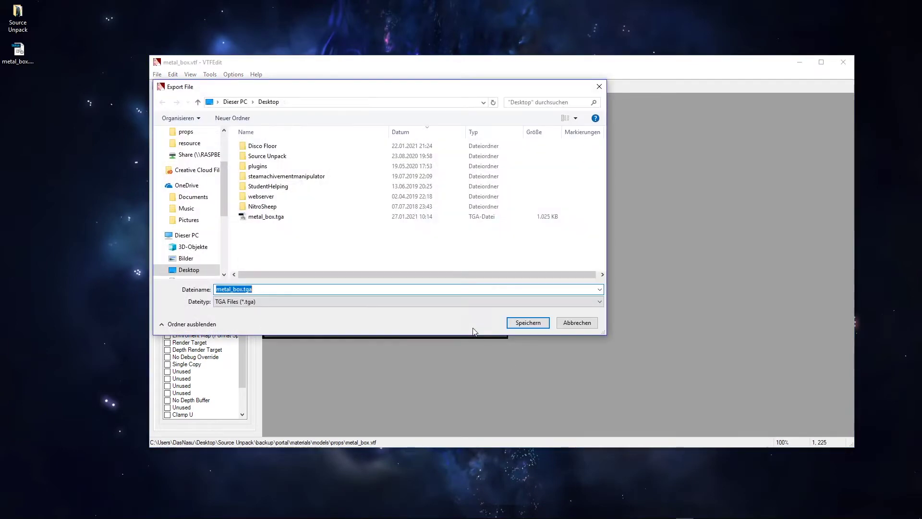
{"action": "left_click", "coordinate": [325, 302]}
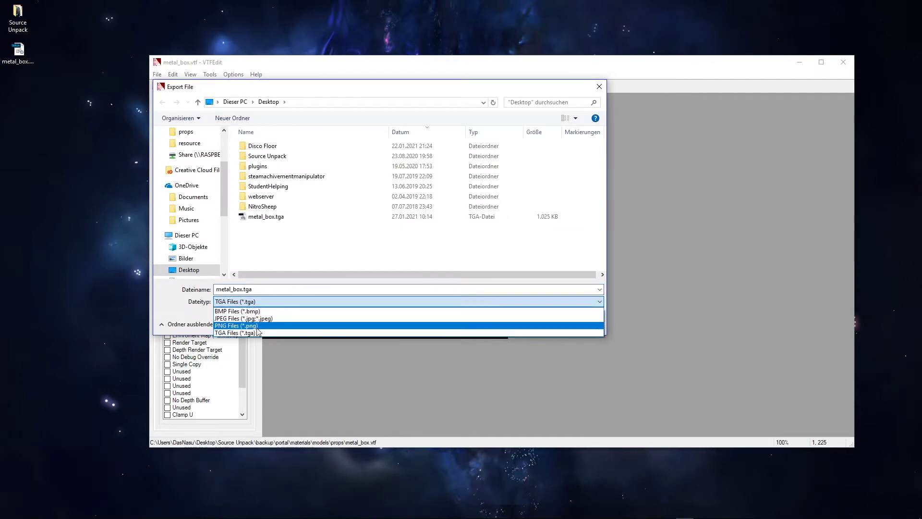
{"action": "left_click", "coordinate": [322, 312]}
{"action": "key", "text": "Return"}
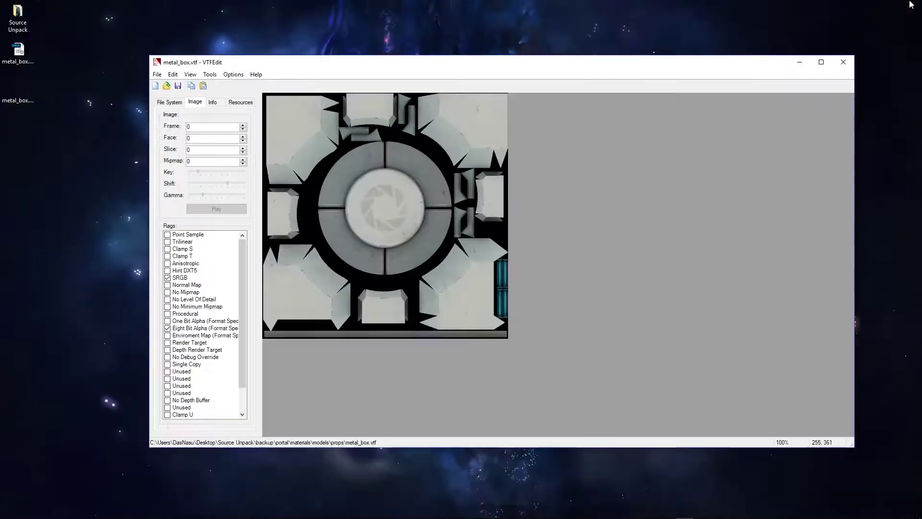
Step: Export the original cube texture to the desktop as metal_box_default.tga in TGA format, without replacing the existing metal_box.tga
{"action": "left_click", "coordinate": [157, 75]}
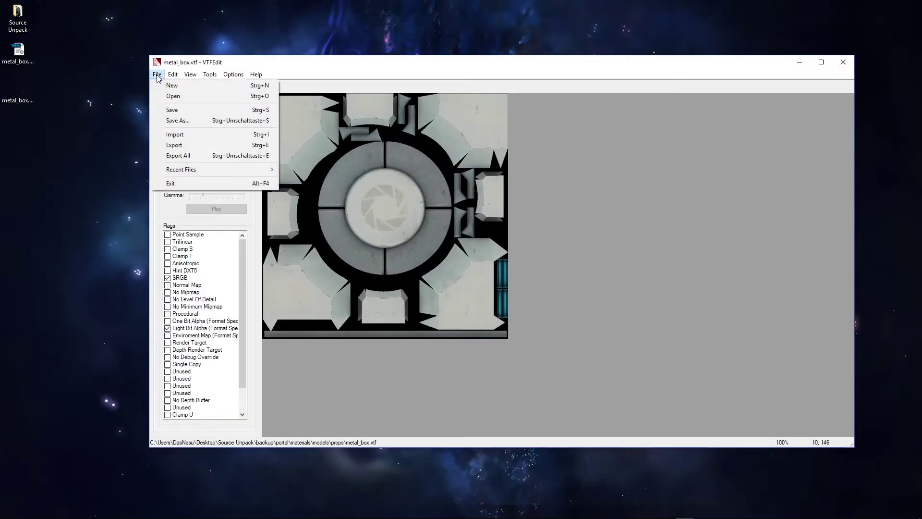
{"action": "left_click", "coordinate": [168, 144]}
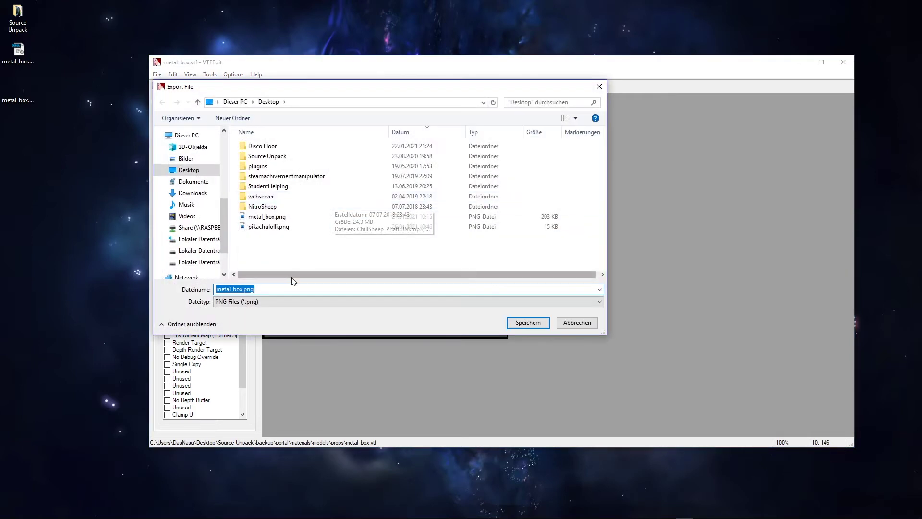
{"action": "left_click", "coordinate": [288, 302]}
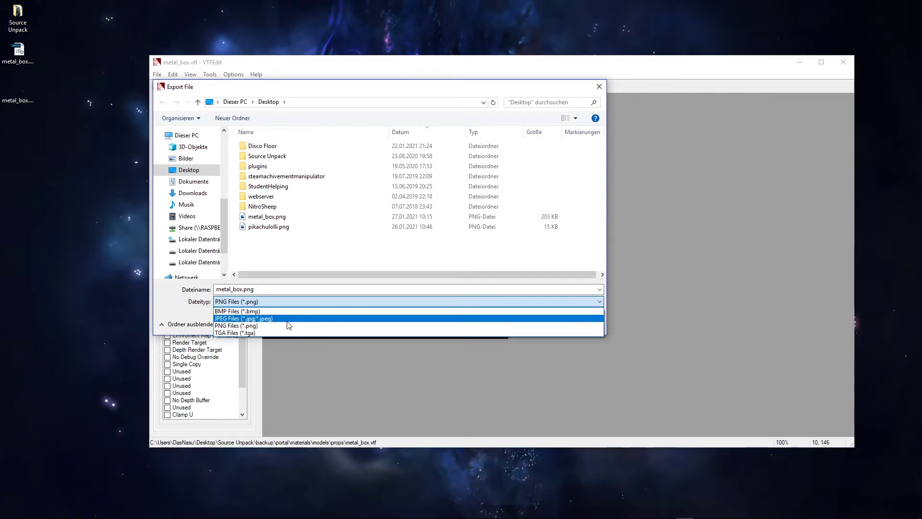
{"action": "left_click", "coordinate": [237, 331]}
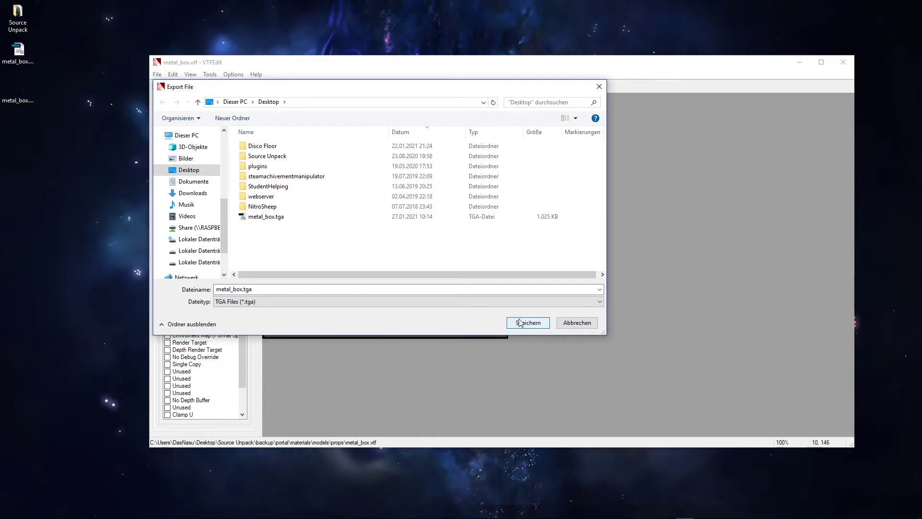
{"action": "left_click", "coordinate": [535, 324]}
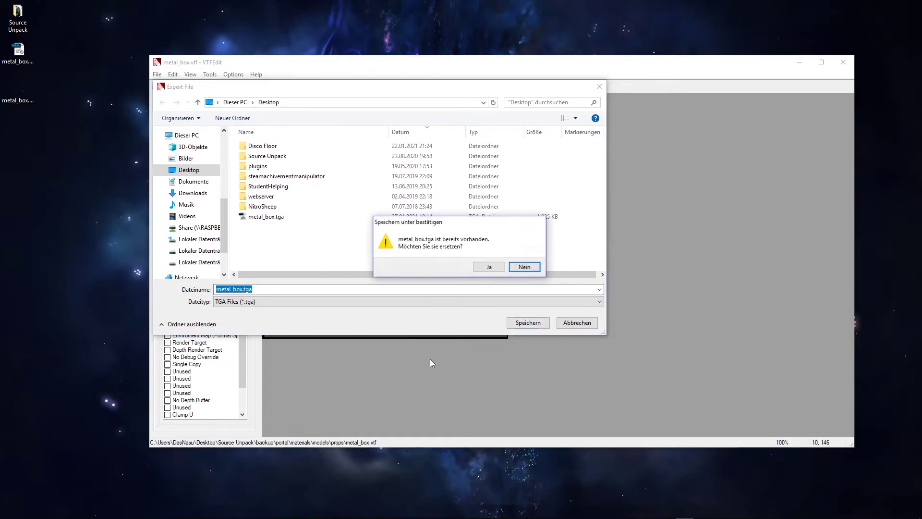
{"action": "left_click", "coordinate": [527, 267]}
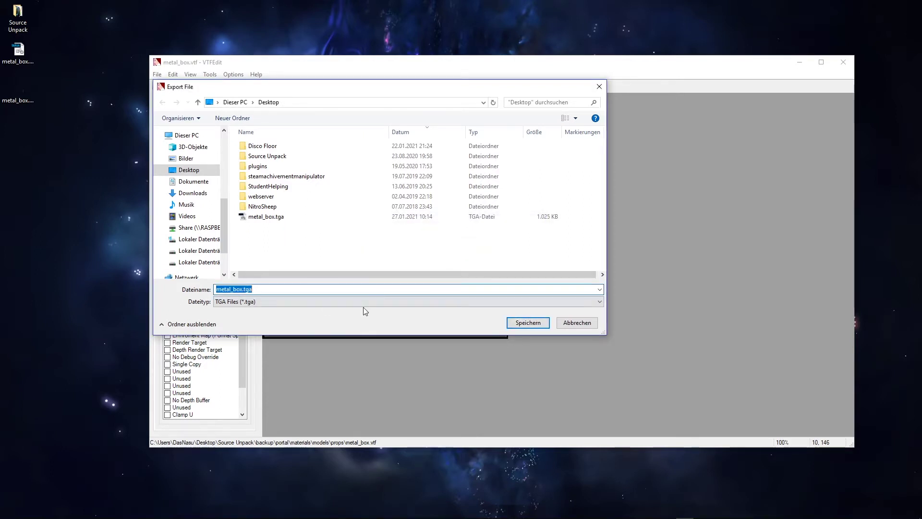
{"action": "key", "text": "Tab"}
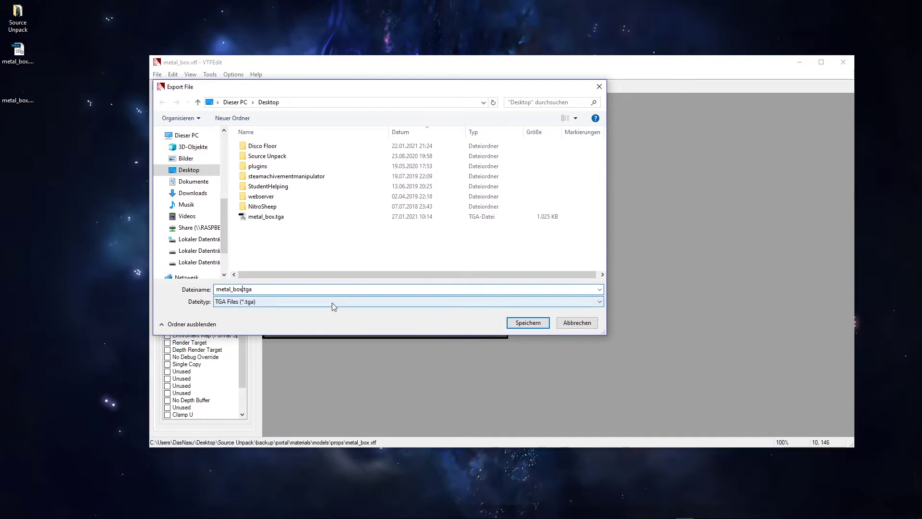
{"action": "type", "text": "_default"}
{"action": "key", "text": "Return"}
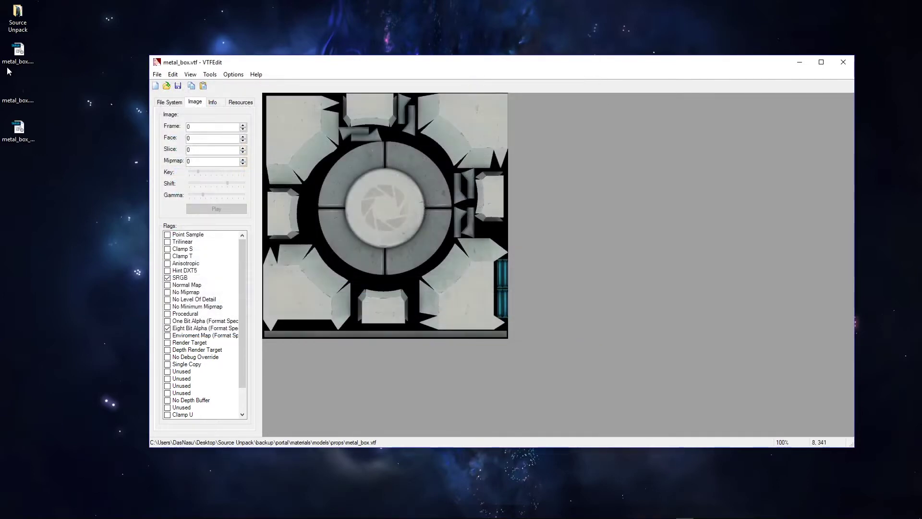
Step: Delete metal_box.png from the desktop and open metal_box_default.tga in Photoshop
{"action": "left_click", "coordinate": [29, 102]}
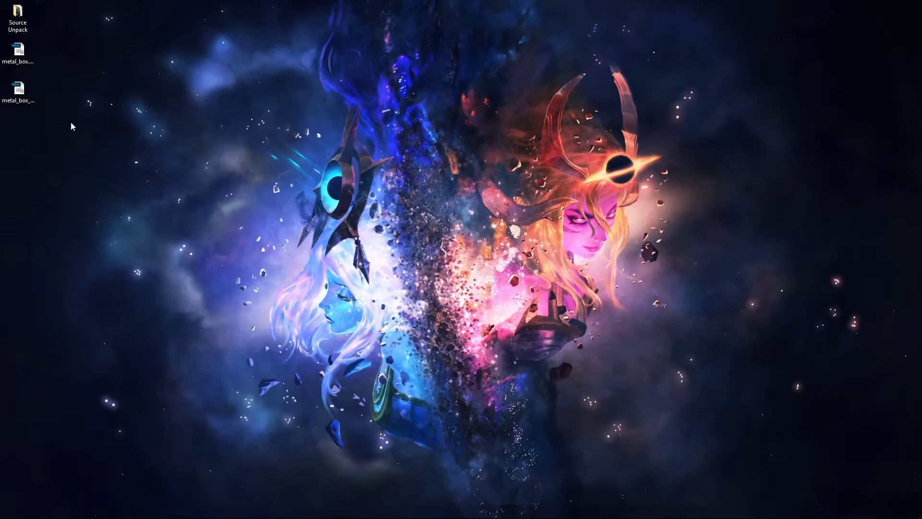
{"action": "double_click", "coordinate": [18, 90]}
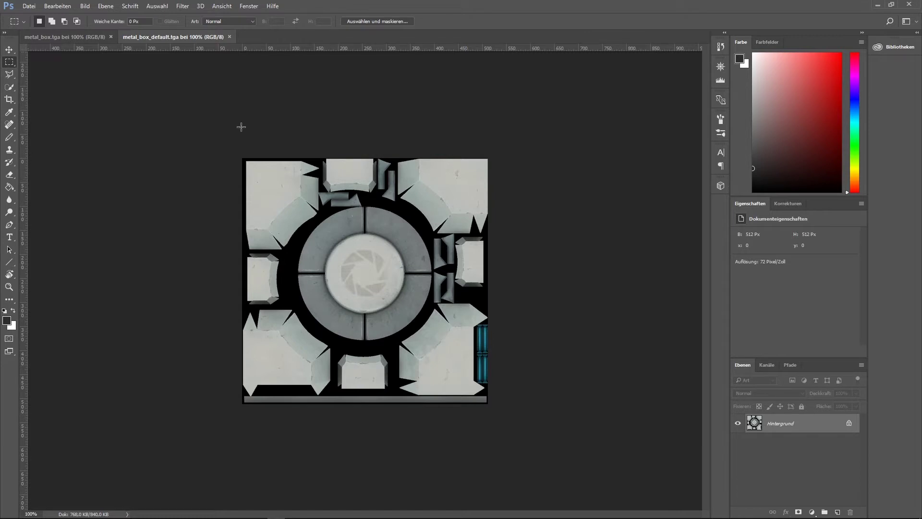
Step: Unlock the background layer and scribble across the middle of the cube texture with a thicker red Pencil
{"action": "left_click", "coordinate": [848, 423]}
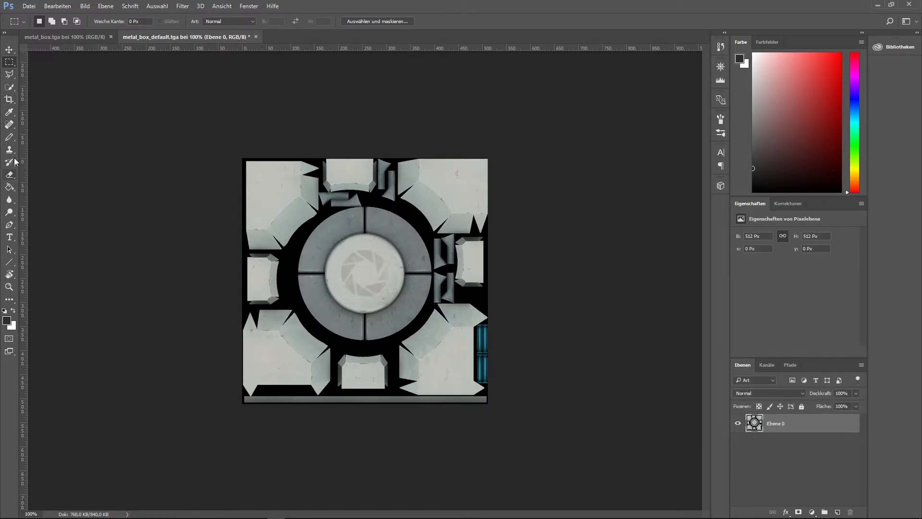
{"action": "left_click", "coordinate": [15, 139]}
{"action": "left_click", "coordinate": [824, 88]}
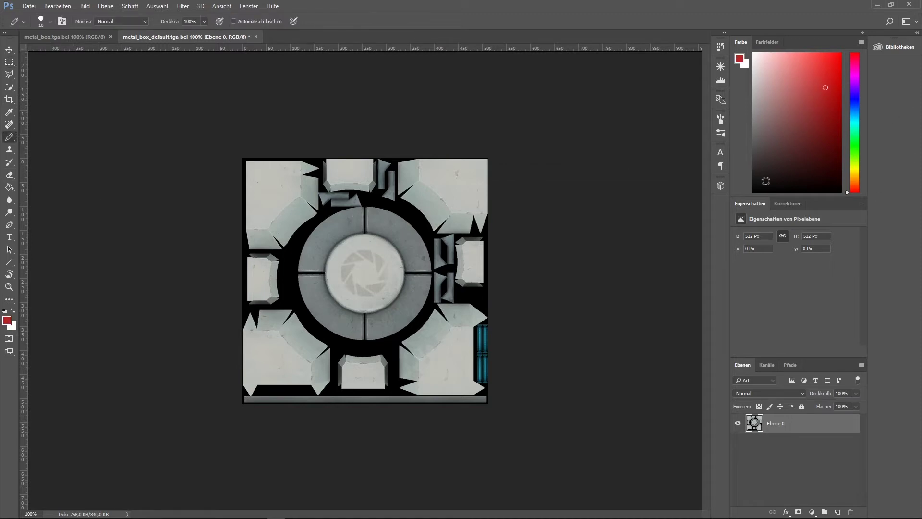
{"action": "left_click", "coordinate": [50, 22]}
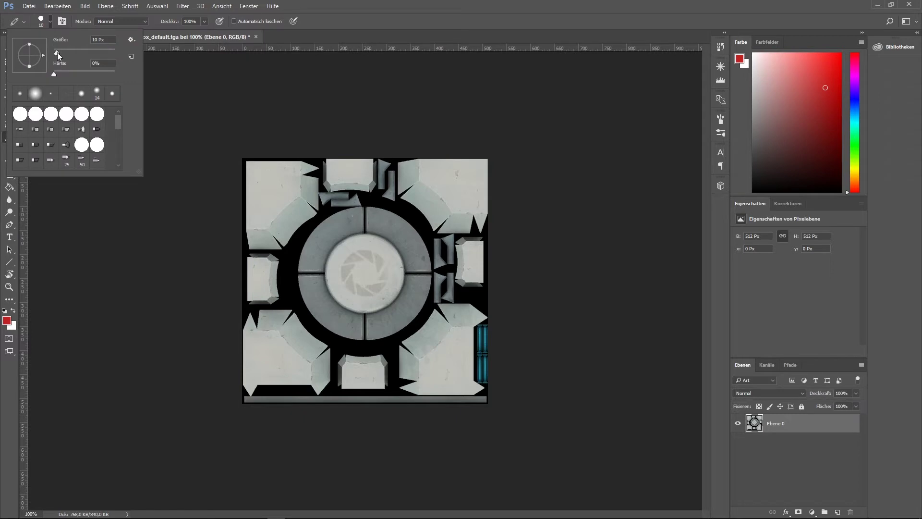
{"action": "left_click_drag", "start_coordinate": [57, 52], "coordinate": [64, 74]}
{"action": "mouse_move", "coordinate": [336, 255]}
{"action": "left_mouse_down"}
{"action": "mouse_move", "coordinate": [317, 287]}
{"action": "mouse_move", "coordinate": [321, 222]}
{"action": "mouse_move", "coordinate": [402, 228]}
{"action": "mouse_move", "coordinate": [434, 181]}
{"action": "mouse_move", "coordinate": [401, 299]}
{"action": "mouse_move", "coordinate": [312, 326]}
{"action": "left_mouse_up"}
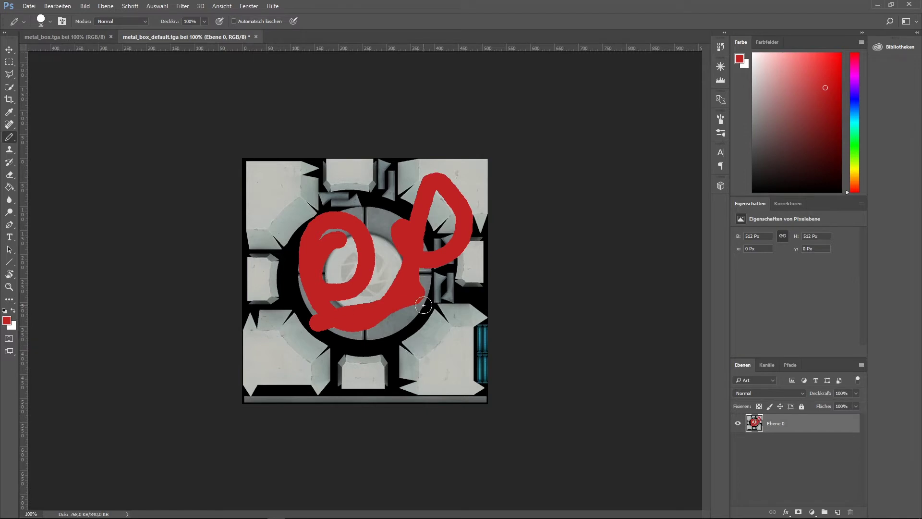
Step: Export the painted texture to the desktop as metal_box_default.png in PNG format at 512 x 512 px
{"action": "left_click", "coordinate": [28, 6]}
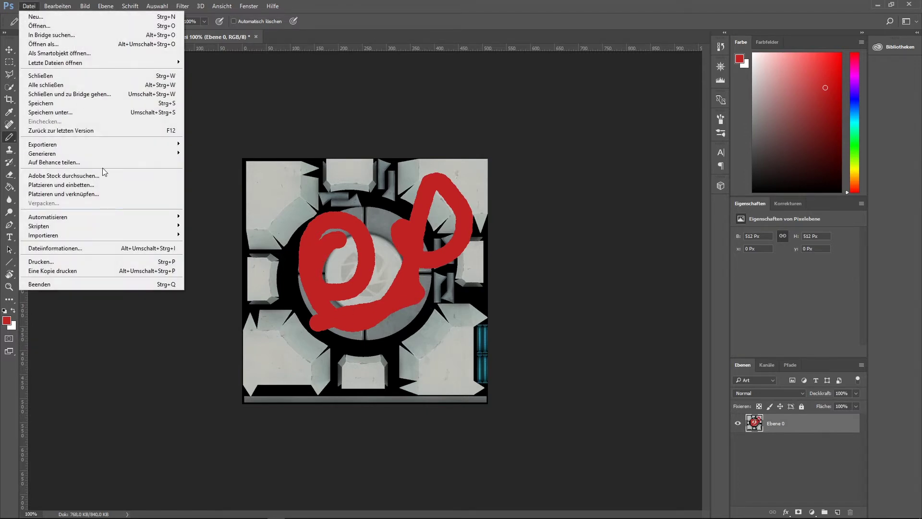
{"action": "mouse_move", "coordinate": [118, 147]}
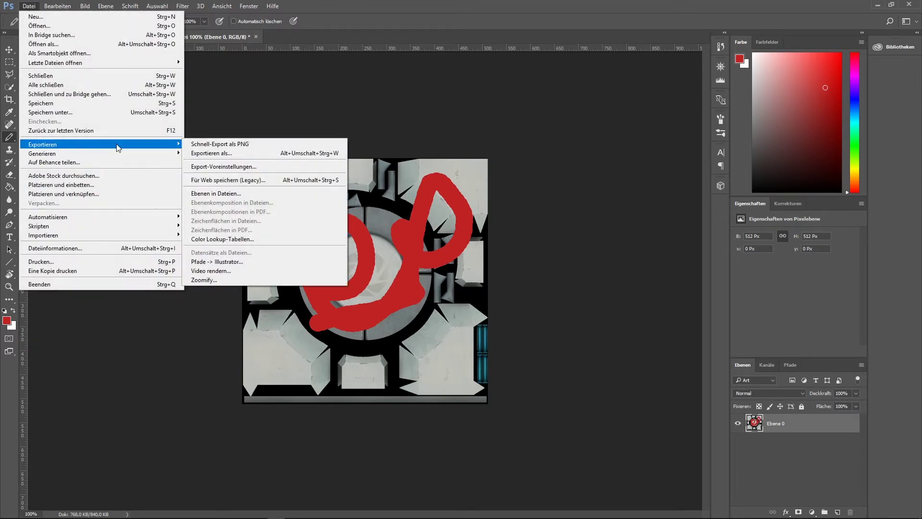
{"action": "left_click", "coordinate": [271, 143]}
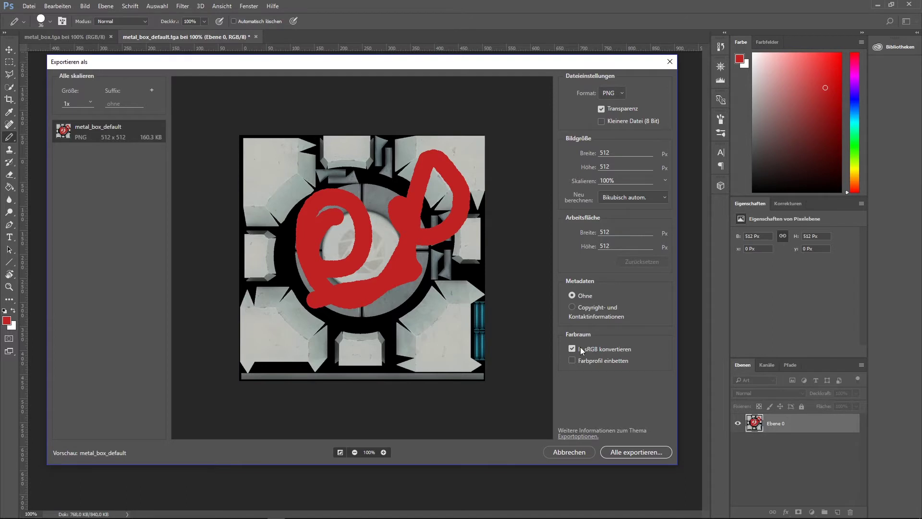
{"action": "left_click", "coordinate": [644, 454]}
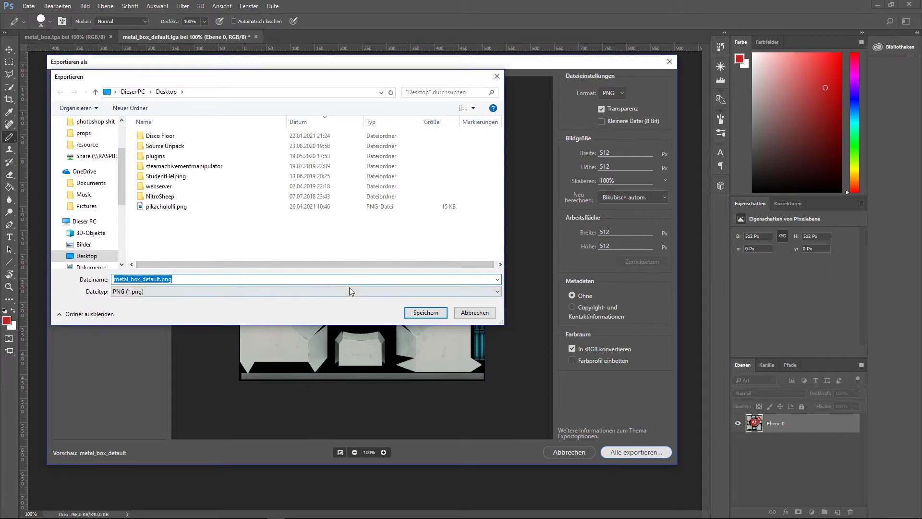
{"action": "left_click", "coordinate": [425, 312]}
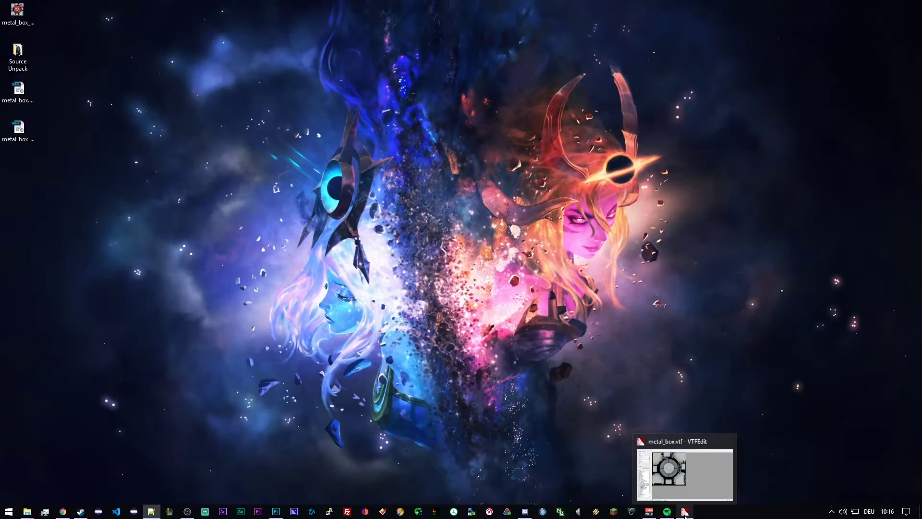
Step: Switch to VTFEdit, import metal_box_default.png from the desktop with the preset VTF options, and enable the SRGB flag
{"action": "left_click", "coordinate": [686, 512]}
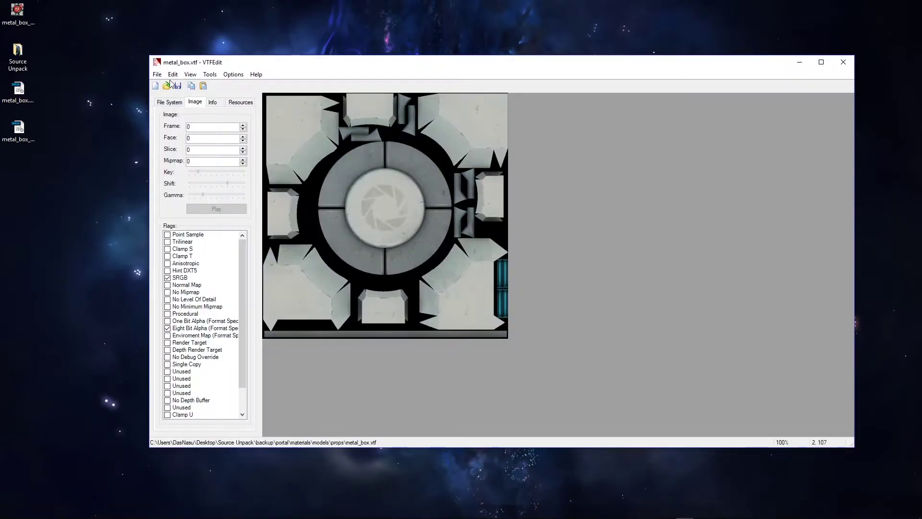
{"action": "left_click", "coordinate": [157, 74]}
{"action": "left_click", "coordinate": [200, 134]}
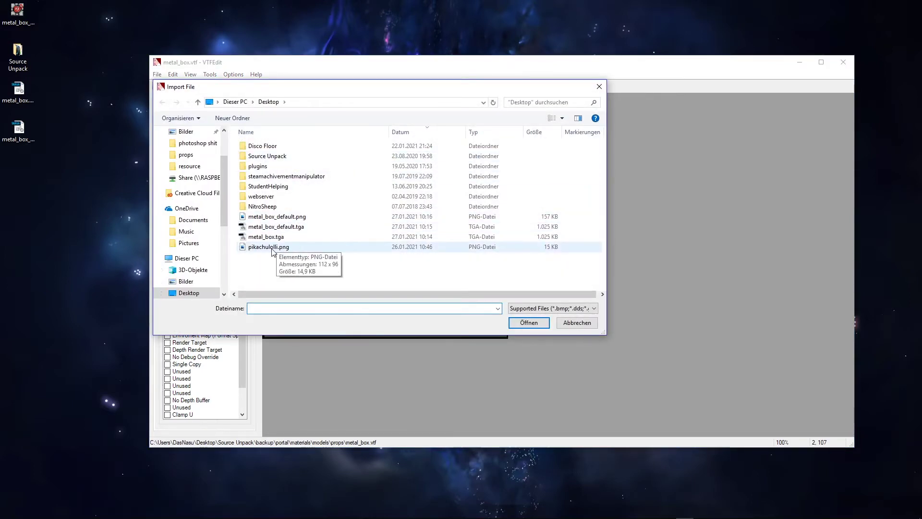
{"action": "left_click", "coordinate": [276, 217]}
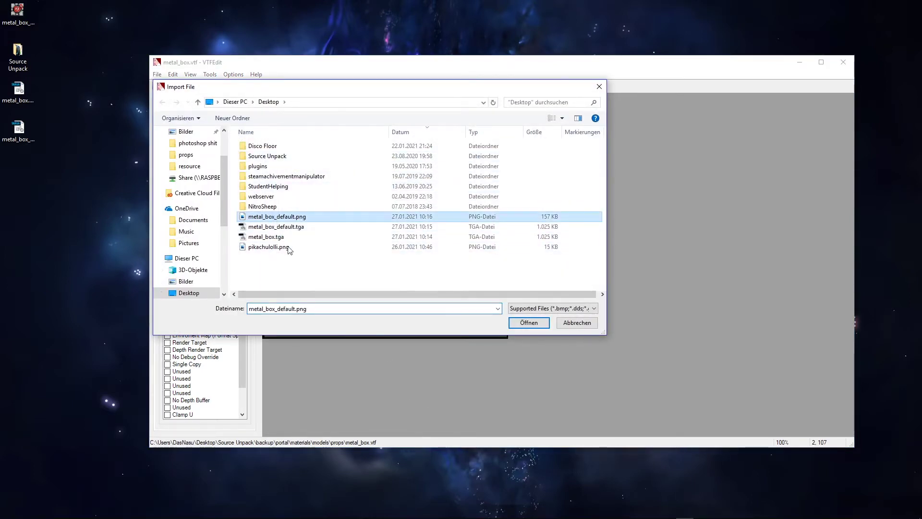
{"action": "left_click", "coordinate": [529, 322]}
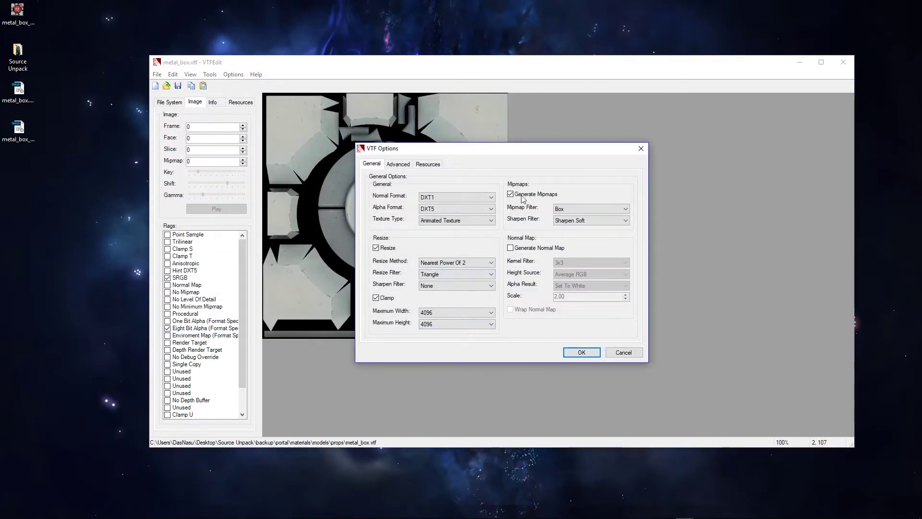
{"action": "left_click", "coordinate": [582, 352]}
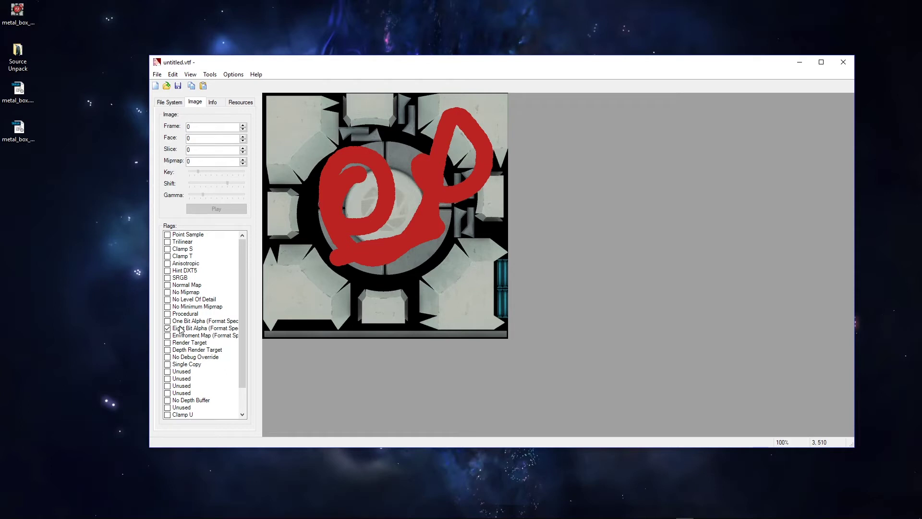
{"action": "left_click", "coordinate": [168, 278]}
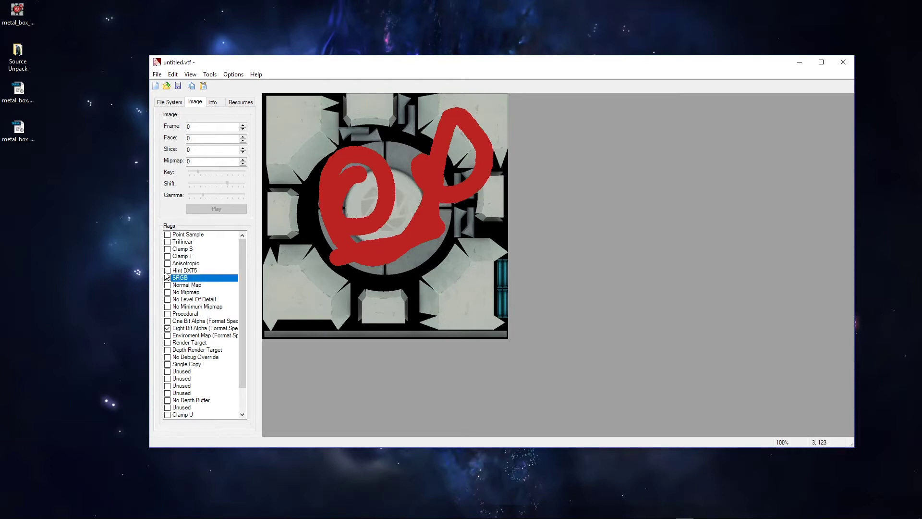
Step: Start saving the texture as a new VTF file and go to Source Unpack > portal > materials > models > props
{"action": "left_click", "coordinate": [157, 75]}
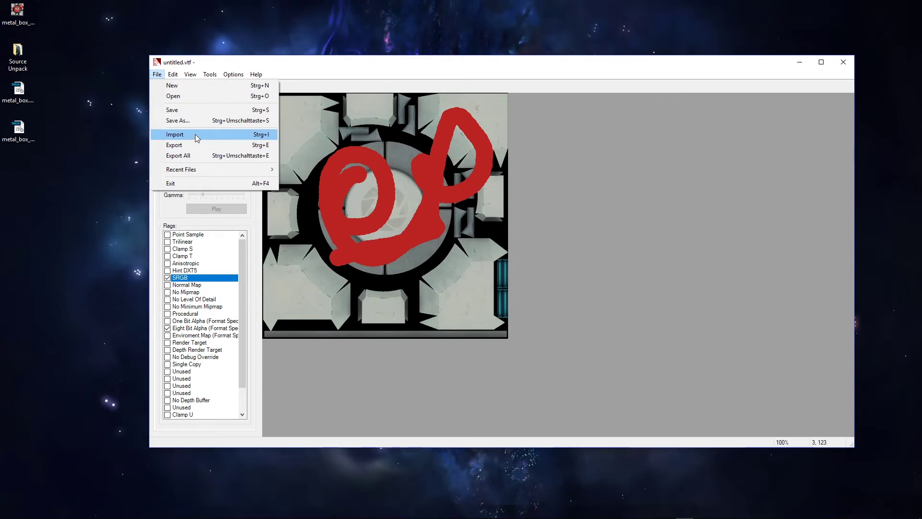
{"action": "left_click", "coordinate": [192, 120]}
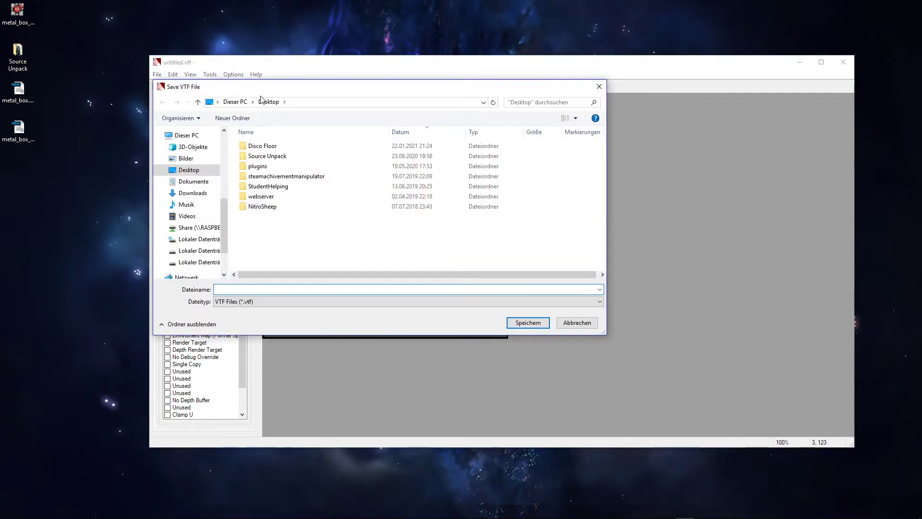
{"action": "left_click_drag", "start_coordinate": [288, 87], "coordinate": [375, 114]}
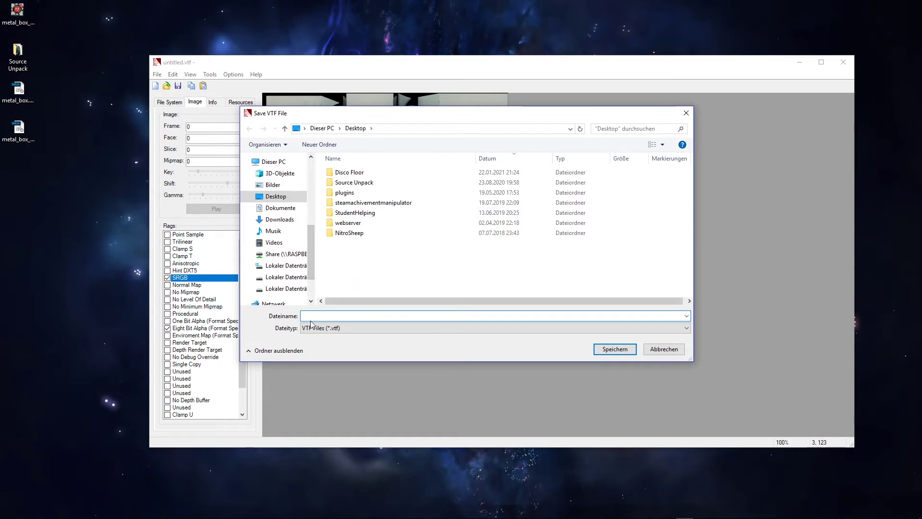
{"action": "double_click", "coordinate": [353, 183]}
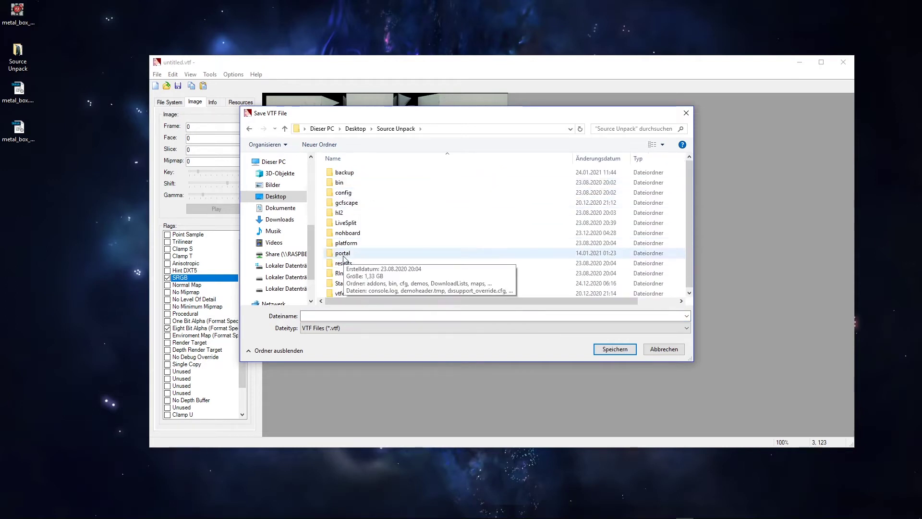
{"action": "double_click", "coordinate": [360, 256]}
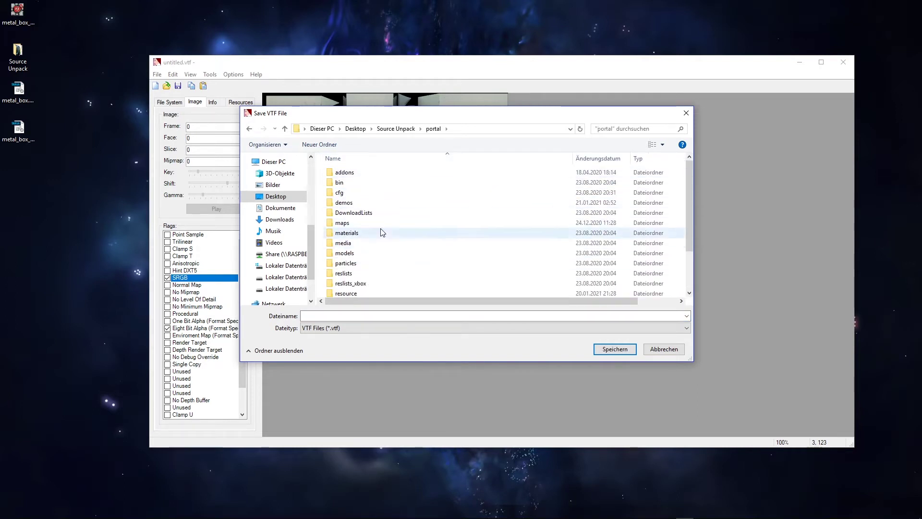
{"action": "double_click", "coordinate": [371, 231]}
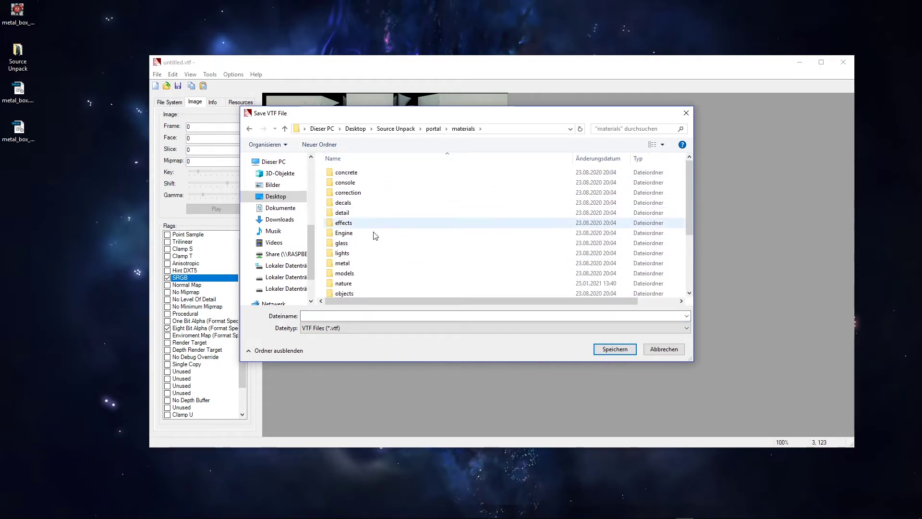
{"action": "double_click", "coordinate": [358, 273]}
{"action": "double_click", "coordinate": [343, 212]}
Step: Save the texture over the existing metal_box.vtf in the props folder, replacing that file, and minimize VTFEdit
{"action": "scroll", "coordinate": [399, 253], "scroll_direction": "down", "scroll_amount": 6}
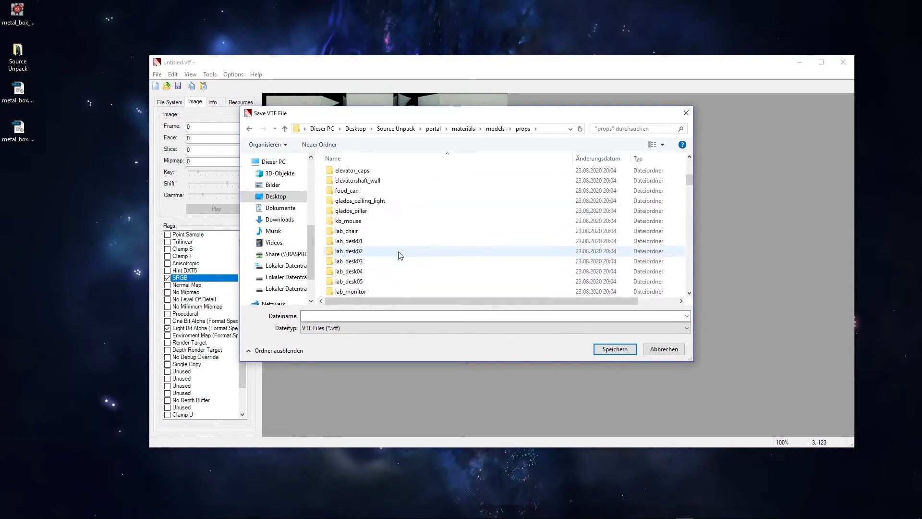
{"action": "scroll", "coordinate": [399, 253], "scroll_direction": "down", "scroll_amount": 6}
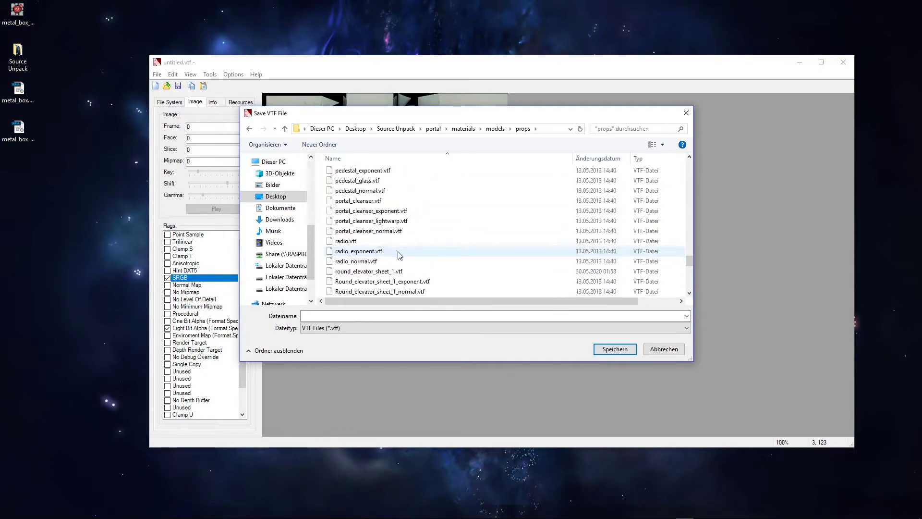
{"action": "scroll", "coordinate": [397, 254], "scroll_direction": "up", "scroll_amount": 3}
{"action": "left_click", "coordinate": [375, 199]}
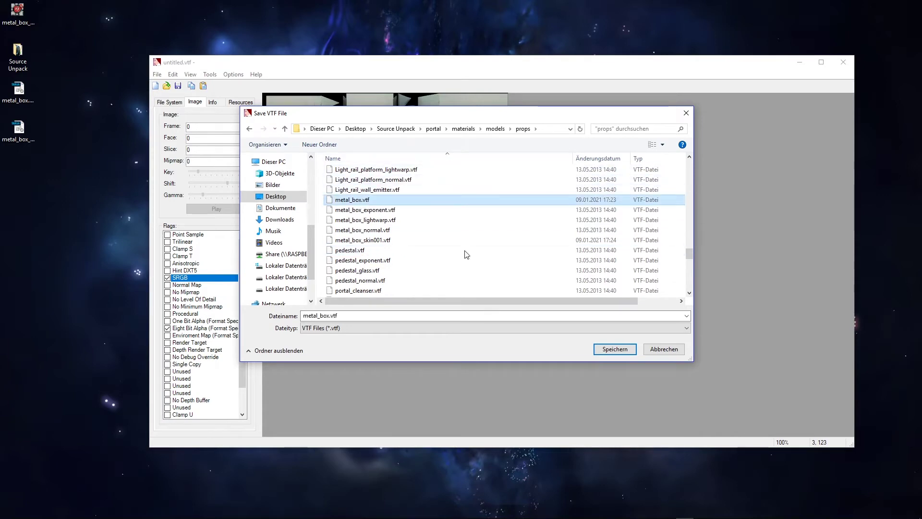
{"action": "left_click", "coordinate": [609, 353]}
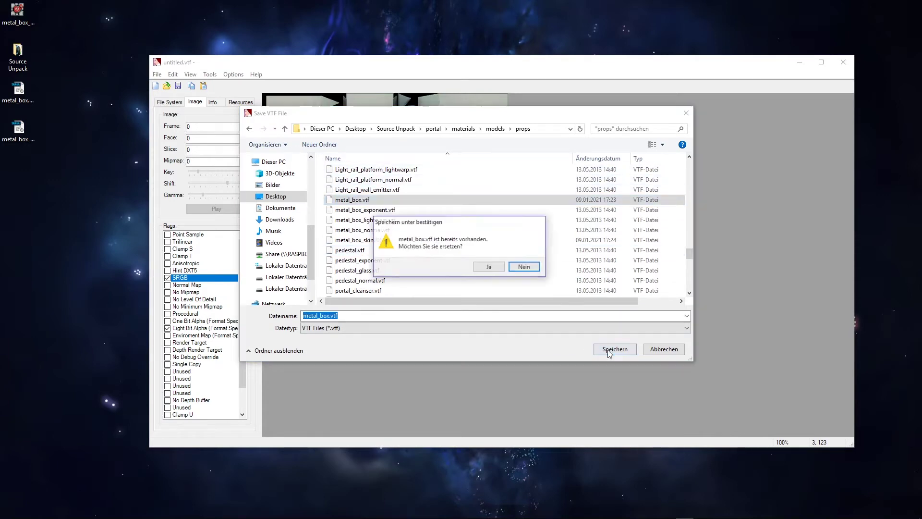
{"action": "left_click", "coordinate": [494, 265]}
{"action": "left_click", "coordinate": [799, 62]}
Step: Launch the unpacked Portal and start a new game from Chapter 2, Testchamber 04
{"action": "left_click", "coordinate": [632, 511]}
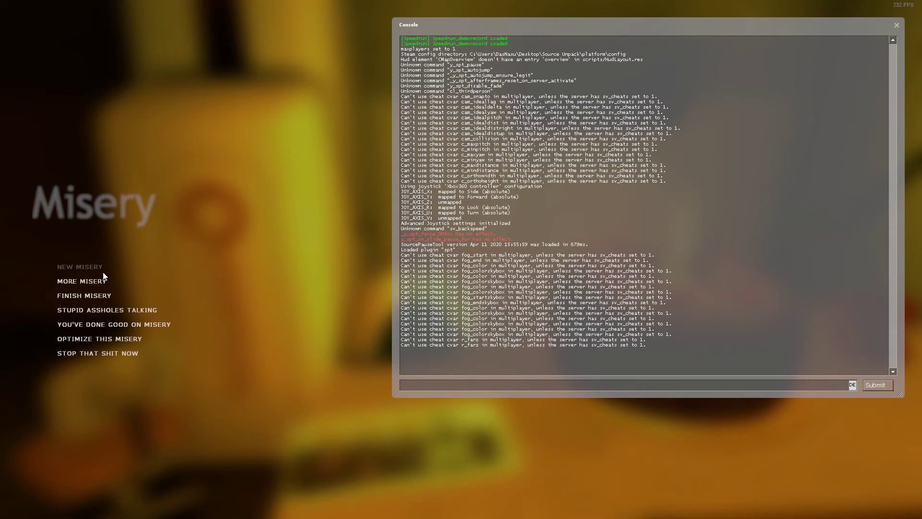
{"action": "left_click", "coordinate": [82, 268]}
{"action": "left_click", "coordinate": [434, 255]}
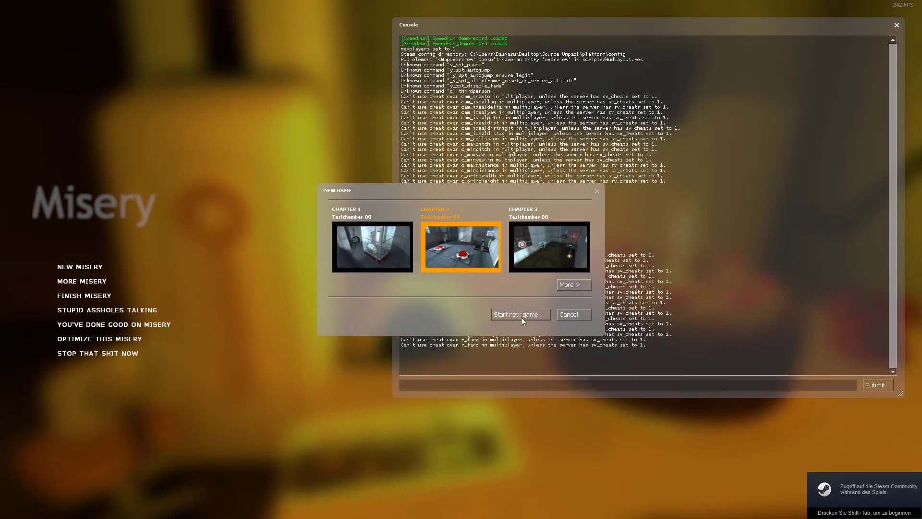
{"action": "left_click", "coordinate": [521, 315]}
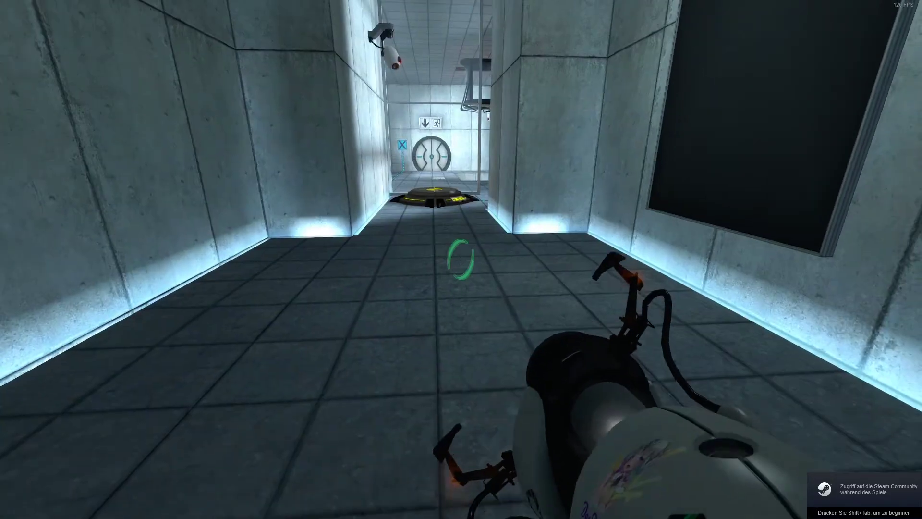
Step: Walk through the test chamber to the cube dispenser and carry the dropped cube out through the portal
{"action": "key", "text": "w"}
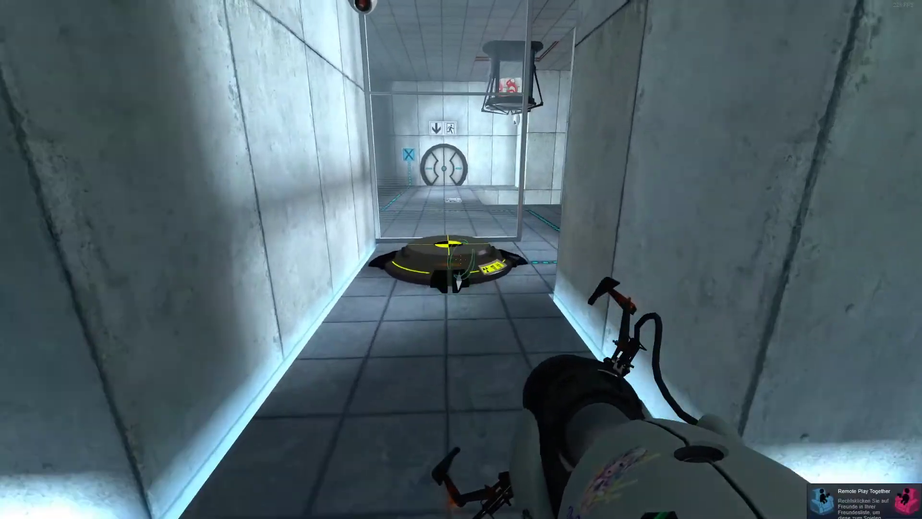
{"action": "key", "text": "w"}
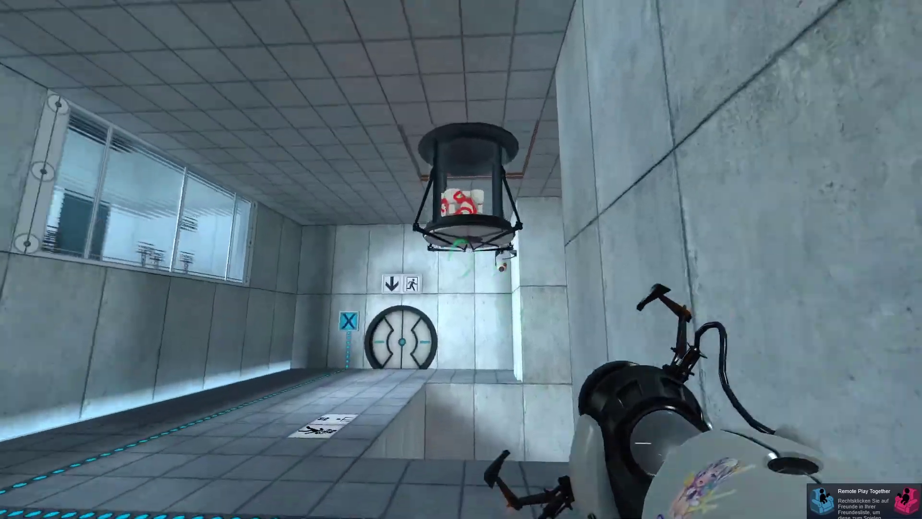
{"action": "key", "text": "w"}
{"action": "left_click", "coordinate": [461, 259]}
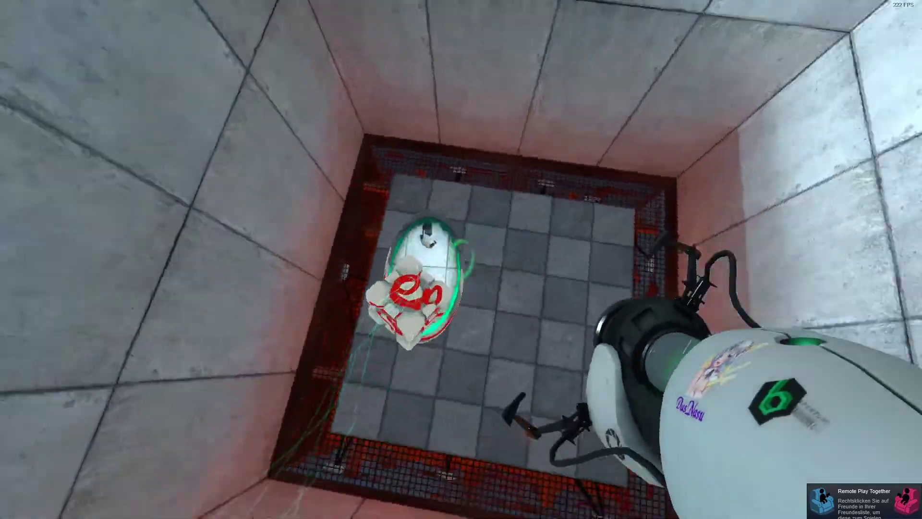
{"action": "key", "text": "w"}
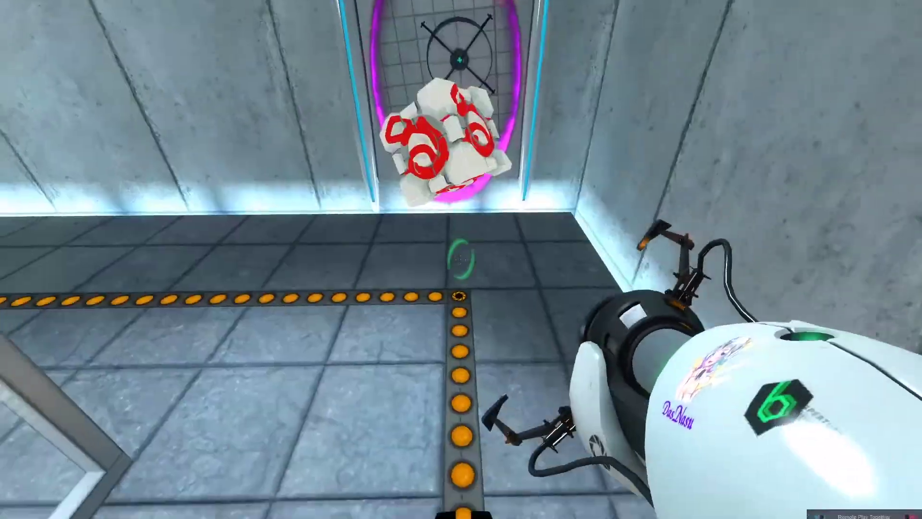
{"action": "key", "text": "w"}
Step: Set the cube down on the chamber floor and examine its painted texture from several sides
{"action": "key", "text": "e"}
{"action": "key", "text": "e"}
{"action": "key", "text": "s"}
{"action": "key", "text": "w"}
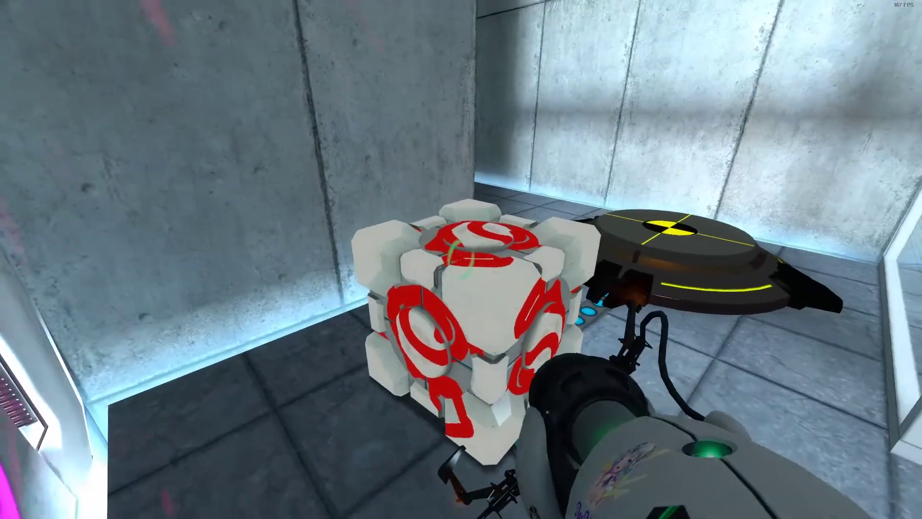
{"action": "key", "text": "d"}
{"action": "key", "text": "s"}
{"action": "key", "text": "w"}
{"action": "key", "text": "s"}
{"action": "key", "text": "w"}
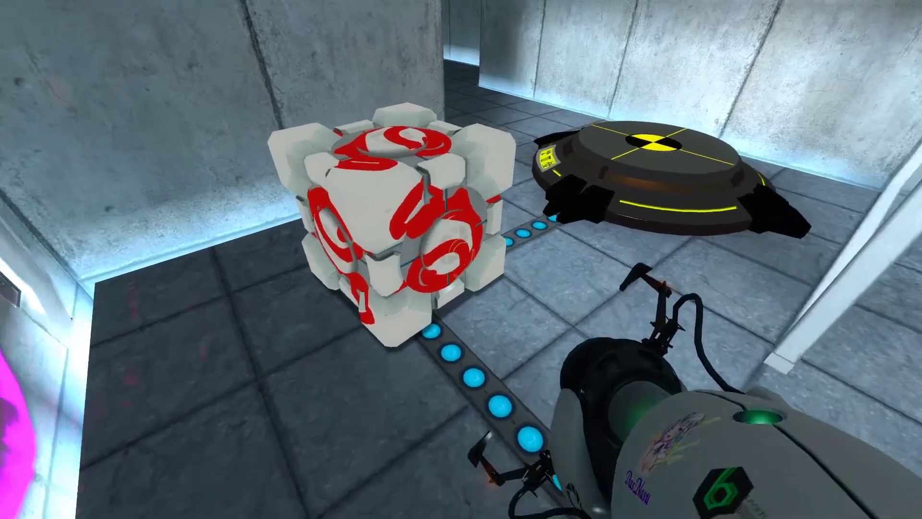
{"action": "key", "text": "d"}
{"action": "key", "text": "s"}
{"action": "key", "text": "a"}
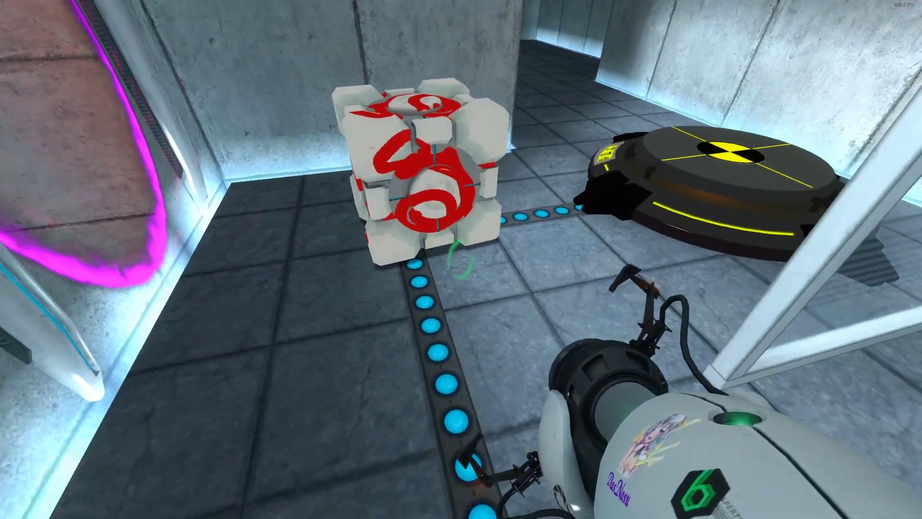
Step: Quit the game without saving the current progress
{"action": "key", "text": "grave"}
{"action": "left_click", "coordinate": [119, 381]}
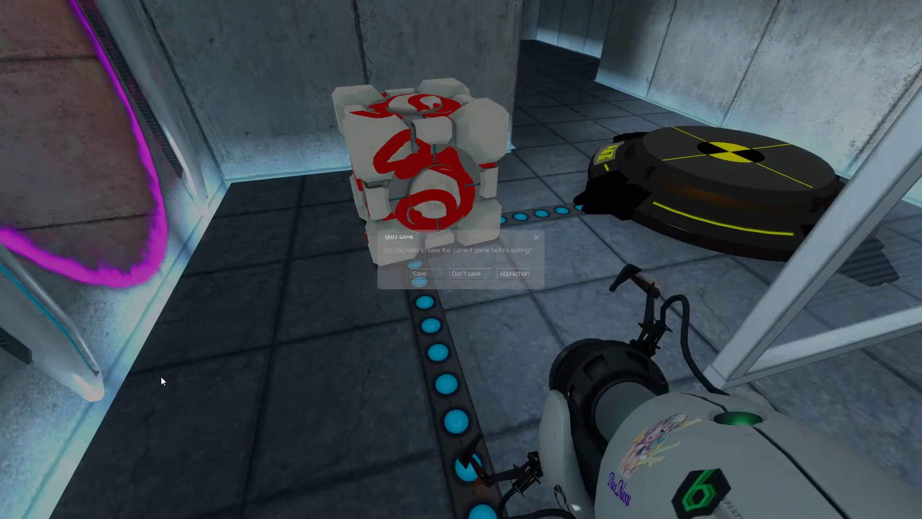
{"action": "left_click", "coordinate": [468, 267]}
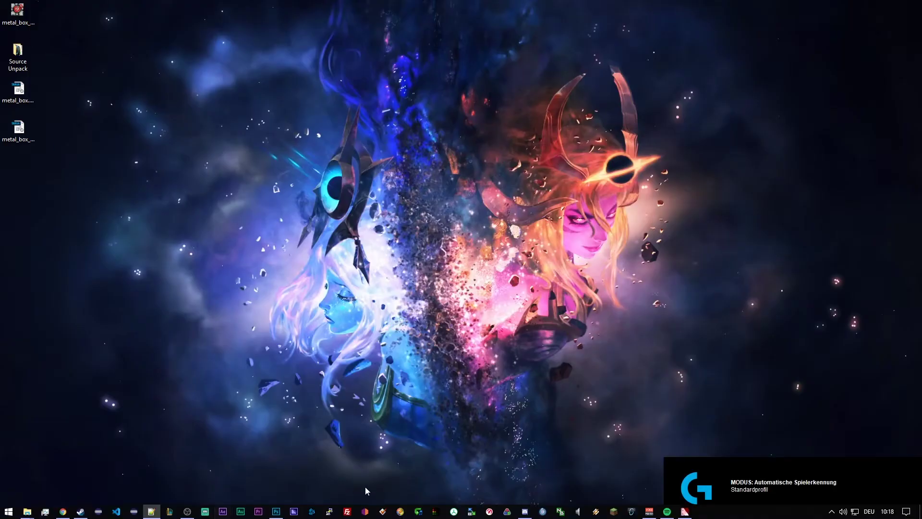
Step: Switch to Photoshop, undo the red scribble, and draw a large looping dark blue Pencil scribble across the cube texture
{"action": "left_click", "coordinate": [274, 517]}
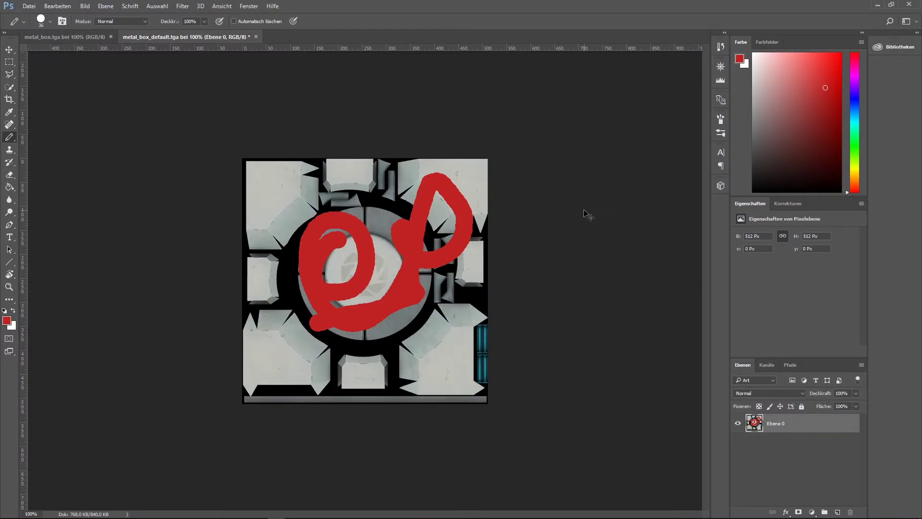
{"action": "key", "text": "ctrl+z"}
{"action": "left_click", "coordinate": [829, 106]}
{"action": "mouse_move", "coordinate": [855, 122]}
{"action": "left_mouse_down"}
{"action": "mouse_move", "coordinate": [855, 82]}
{"action": "mouse_move", "coordinate": [854, 112]}
{"action": "left_mouse_up"}
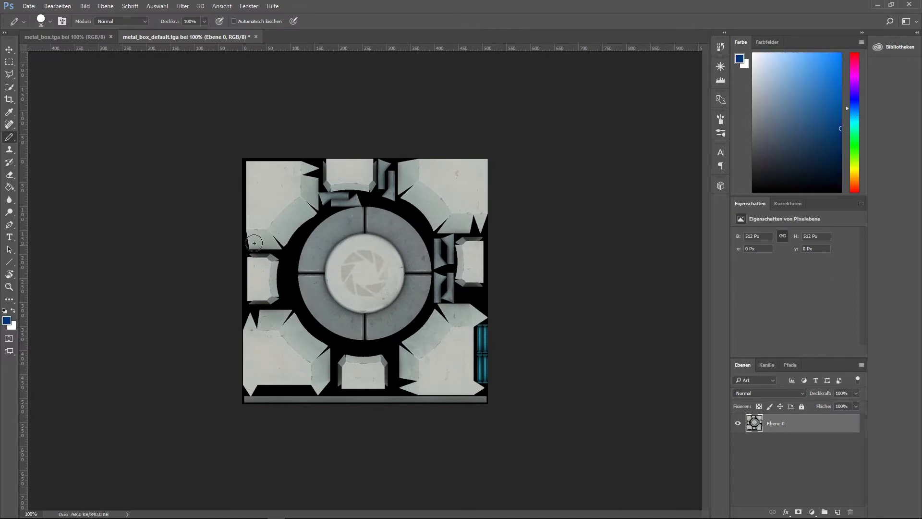
{"action": "mouse_move", "coordinate": [284, 183]}
{"action": "left_mouse_down"}
{"action": "mouse_move", "coordinate": [398, 327]}
{"action": "mouse_move", "coordinate": [288, 226]}
{"action": "mouse_move", "coordinate": [372, 368]}
{"action": "mouse_move", "coordinate": [423, 326]}
{"action": "left_mouse_up"}
Step: Quick-export the blue texture as a PNG to the desktop, named metal_box_default_2.png
{"action": "left_click", "coordinate": [29, 6]}
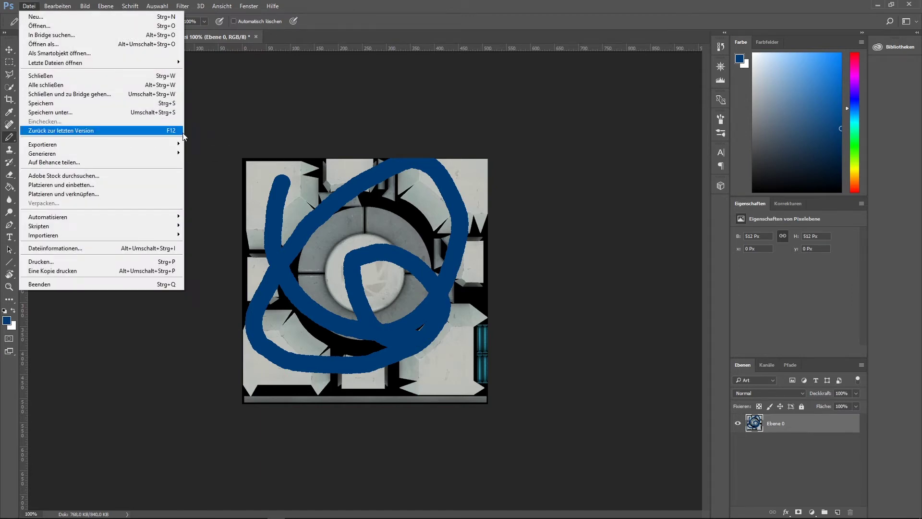
{"action": "mouse_move", "coordinate": [175, 144]}
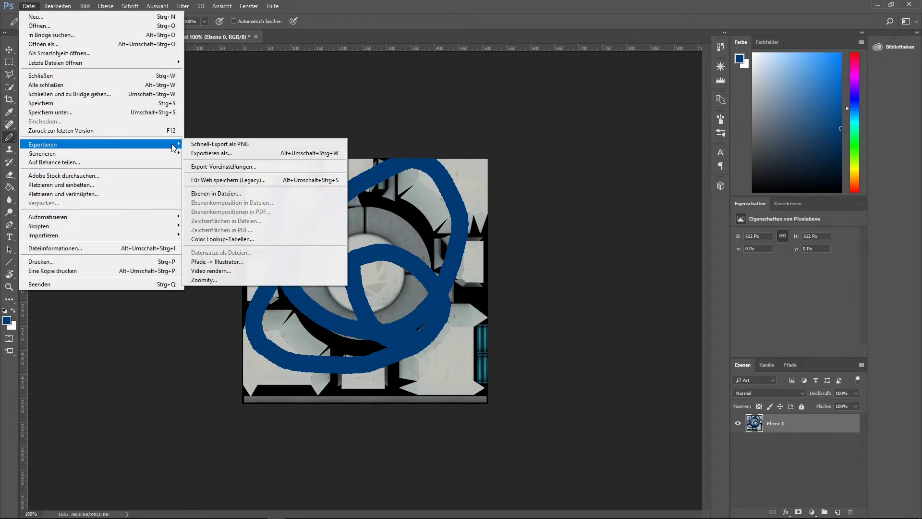
{"action": "left_click", "coordinate": [241, 147]}
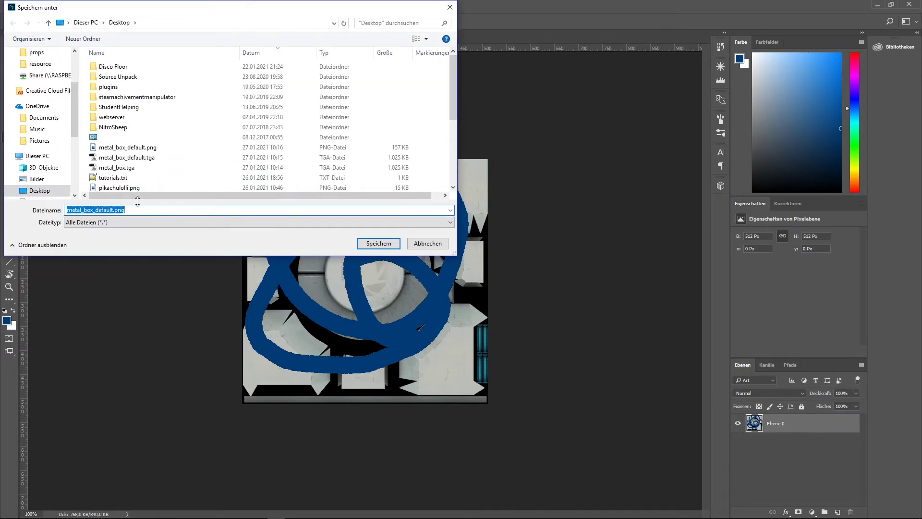
{"action": "left_click", "coordinate": [111, 210]}
{"action": "type", "text": "_2"}
{"action": "key", "text": "Return"}
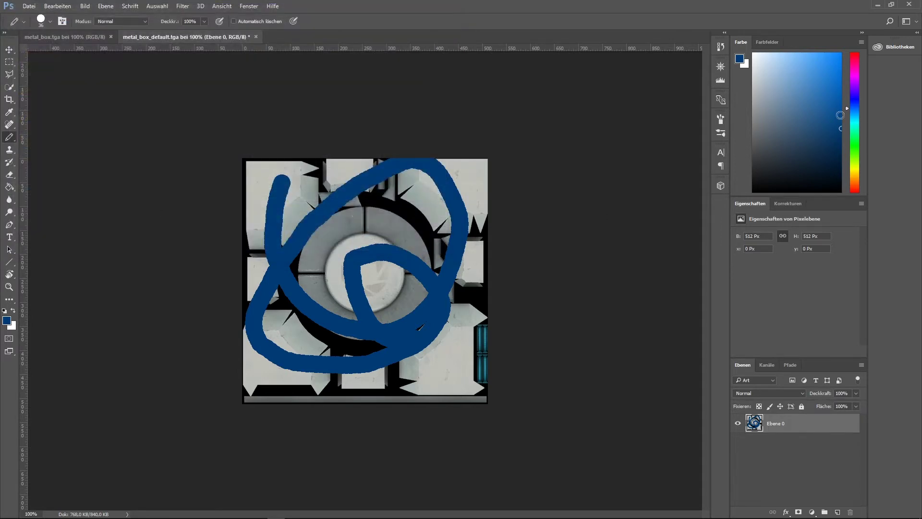
Step: Undo the blue scribble and draw a bright green Pencil scribble across the cube texture
{"action": "key", "text": "ctrl+z"}
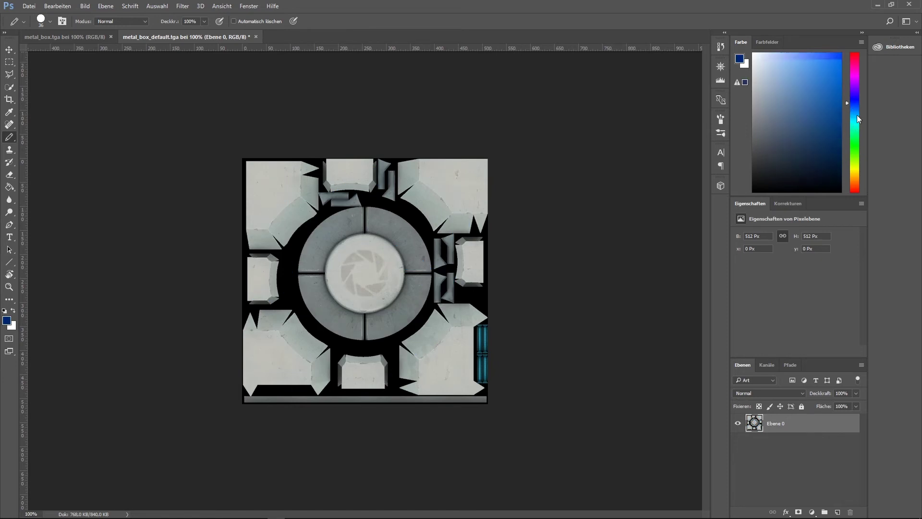
{"action": "left_click", "coordinate": [848, 132]}
{"action": "left_click_drag", "start_coordinate": [838, 140], "coordinate": [848, 73]}
{"action": "mouse_move", "coordinate": [332, 233]}
{"action": "left_mouse_down"}
{"action": "mouse_move", "coordinate": [415, 230]}
{"action": "mouse_move", "coordinate": [305, 228]}
{"action": "mouse_move", "coordinate": [333, 199]}
{"action": "left_mouse_up"}
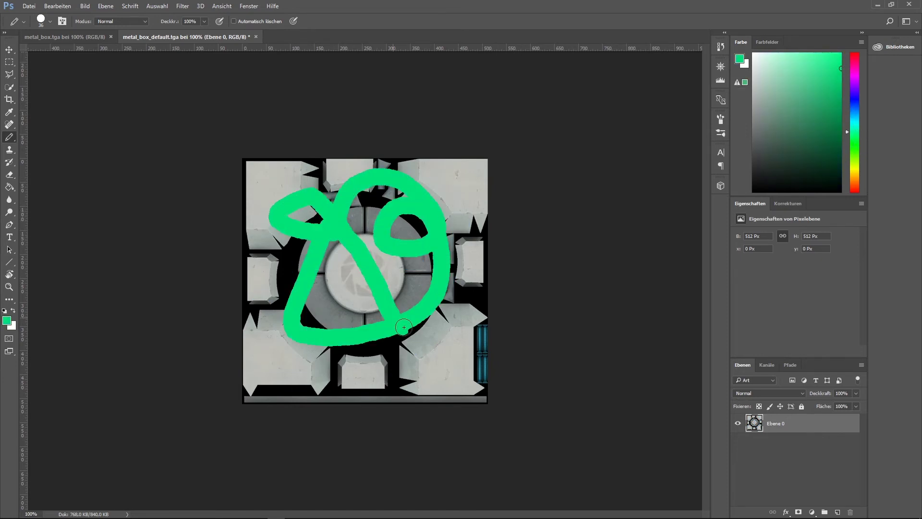
Step: Quick-export the green texture as a PNG to the desktop, named metal_box_default_3.png
{"action": "left_click", "coordinate": [26, 7]}
{"action": "mouse_move", "coordinate": [110, 145]}
{"action": "left_click", "coordinate": [244, 144]}
{"action": "left_click", "coordinate": [111, 209]}
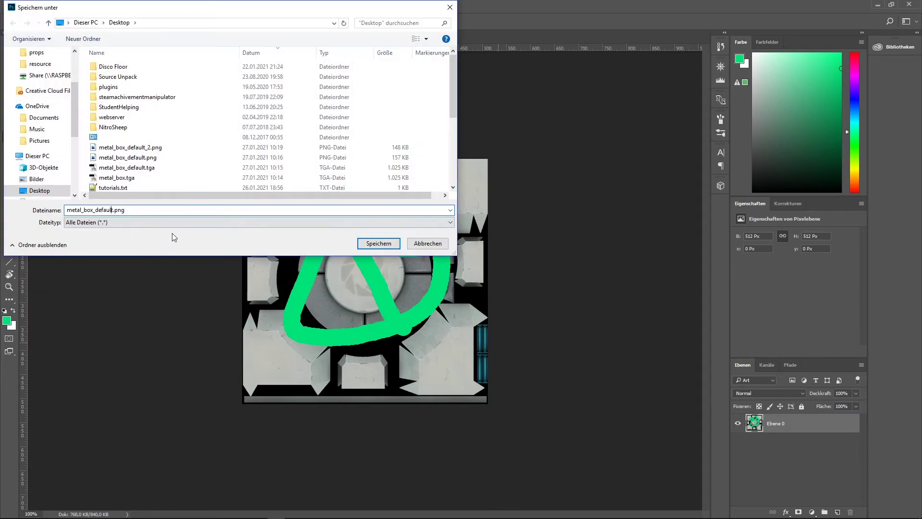
{"action": "key", "text": "Return"}
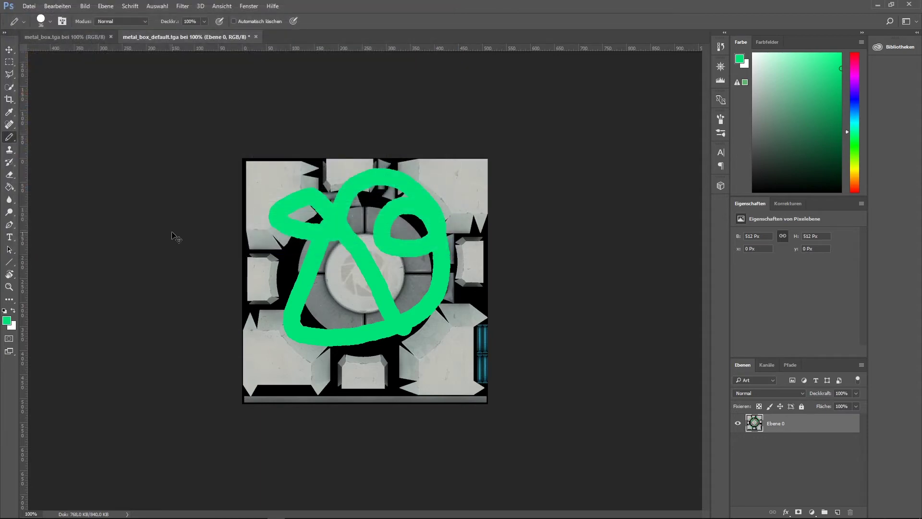
Step: Undo the green scribble and draw a yellow-green Pencil scribble across the cube texture
{"action": "key", "text": "ctrl+z"}
{"action": "left_click_drag", "start_coordinate": [854, 96], "coordinate": [854, 161]}
{"action": "mouse_move", "coordinate": [274, 223]}
{"action": "left_mouse_down"}
{"action": "mouse_move", "coordinate": [417, 192]}
{"action": "mouse_move", "coordinate": [299, 311]}
{"action": "mouse_move", "coordinate": [280, 354]}
{"action": "left_mouse_up"}
Step: Quick-export the yellow-green texture as a PNG to the desktop, named metal_box_default_4.png
{"action": "left_click", "coordinate": [20, 4]}
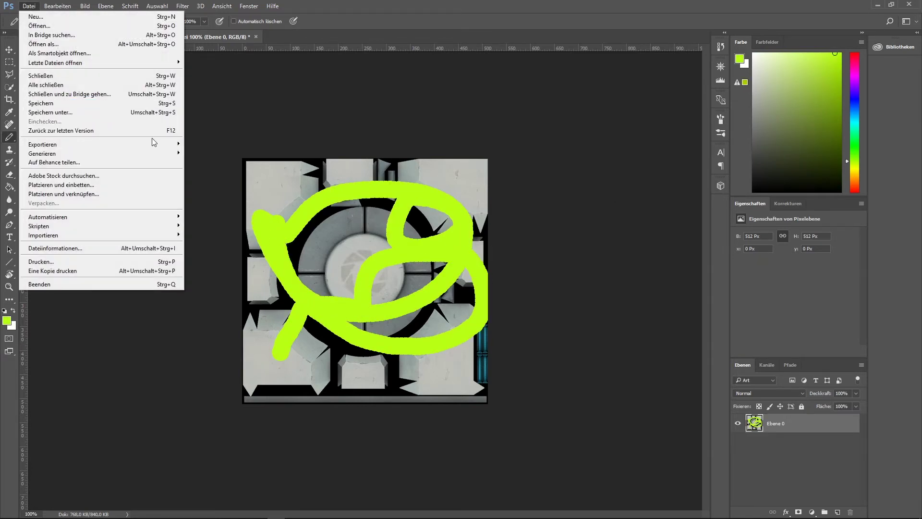
{"action": "mouse_move", "coordinate": [174, 148]}
{"action": "left_click", "coordinate": [253, 145]}
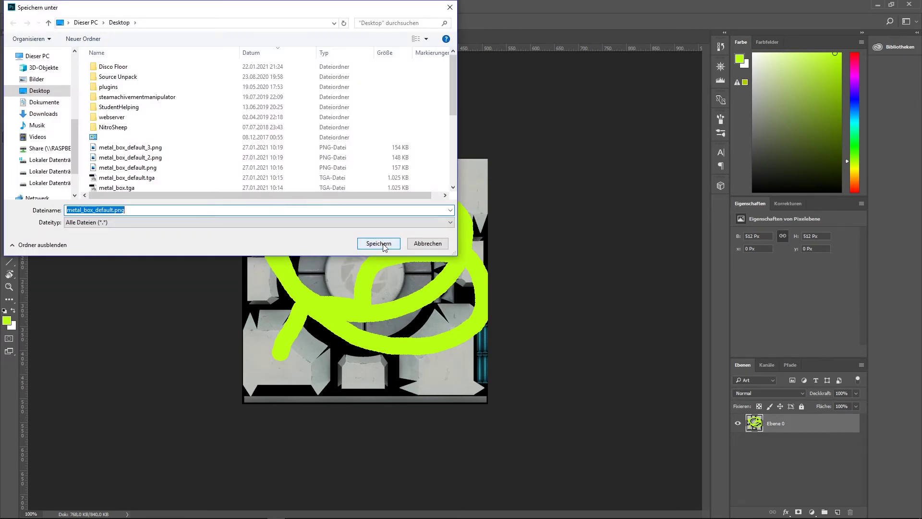
{"action": "left_click", "coordinate": [113, 210]}
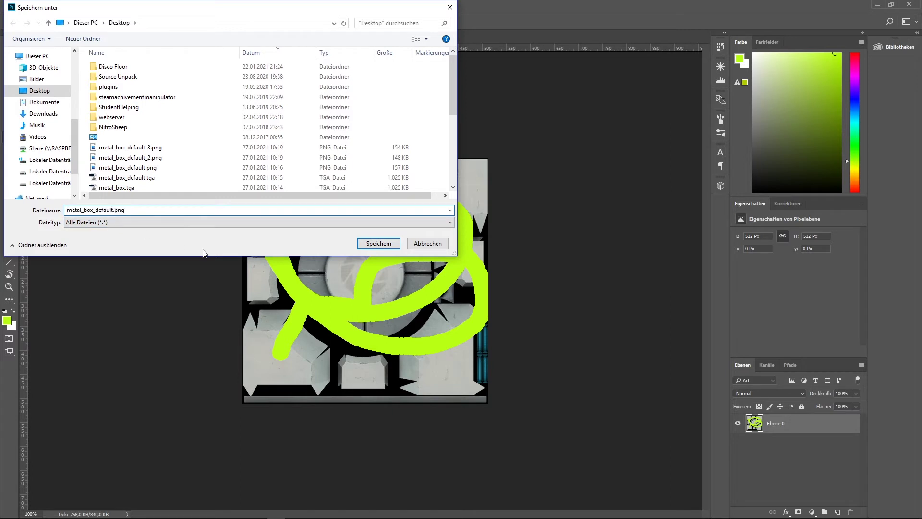
{"action": "key", "text": "Escape"}
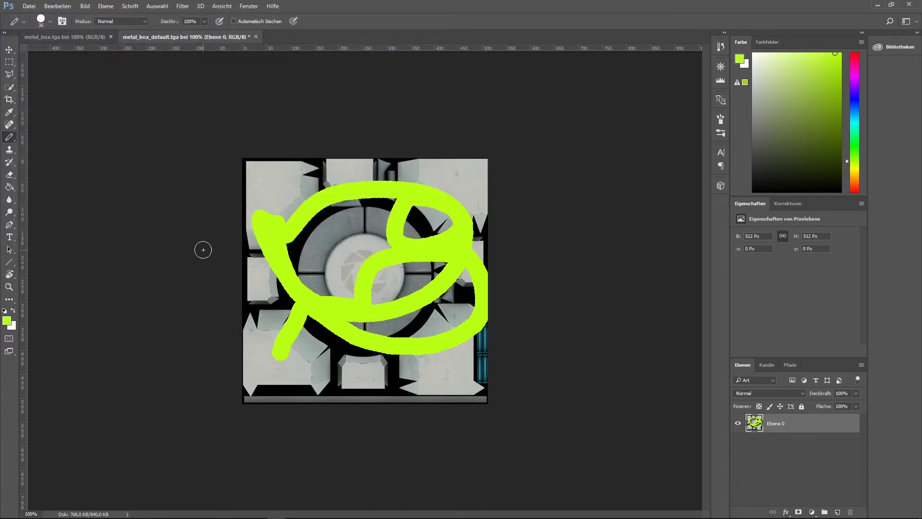
Step: Switch to VTFEdit and import metal_box_default.png, _2, _3 and _4 from the desktop together as an Animated Texture with mipmaps
{"action": "left_click", "coordinate": [877, 5]}
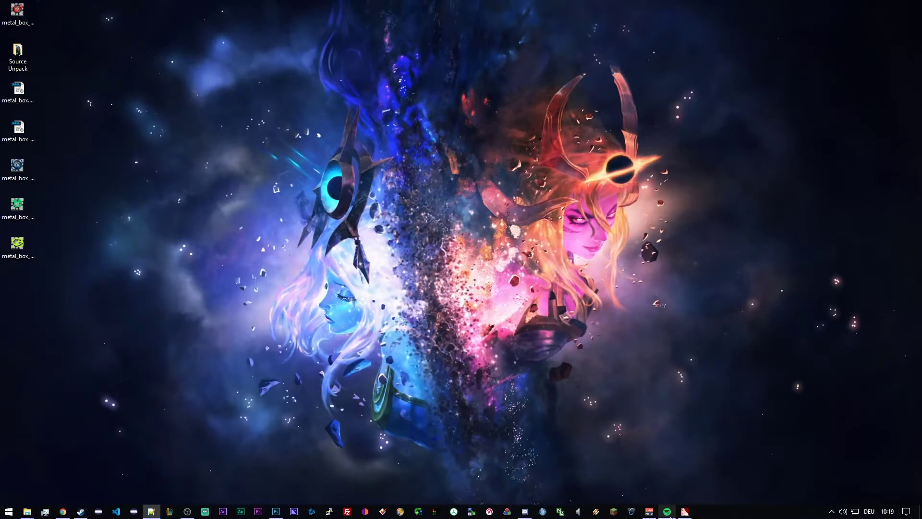
{"action": "left_click", "coordinate": [675, 511]}
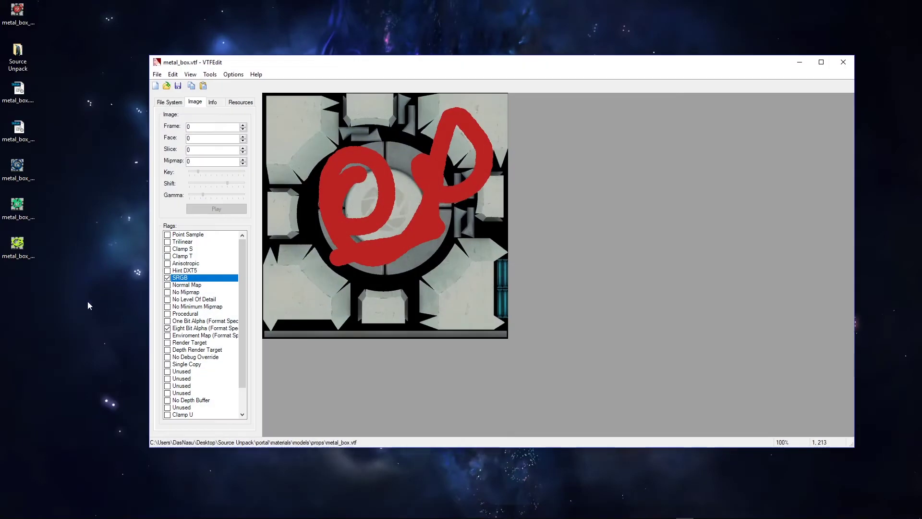
{"action": "left_click", "coordinate": [157, 74]}
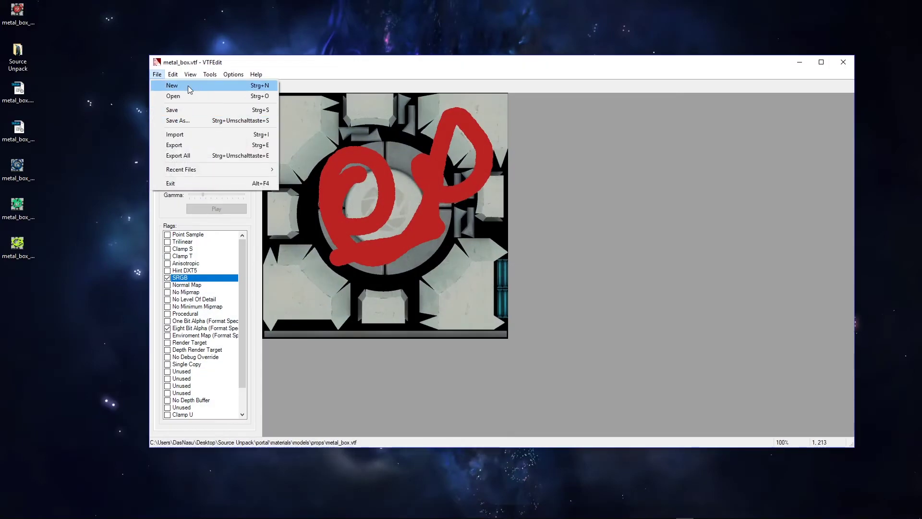
{"action": "left_click", "coordinate": [205, 134]}
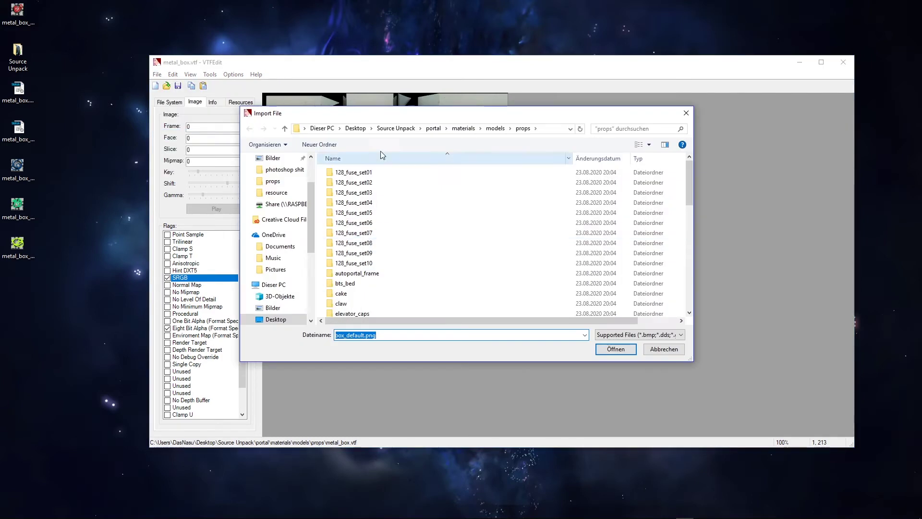
{"action": "left_click", "coordinate": [355, 128]}
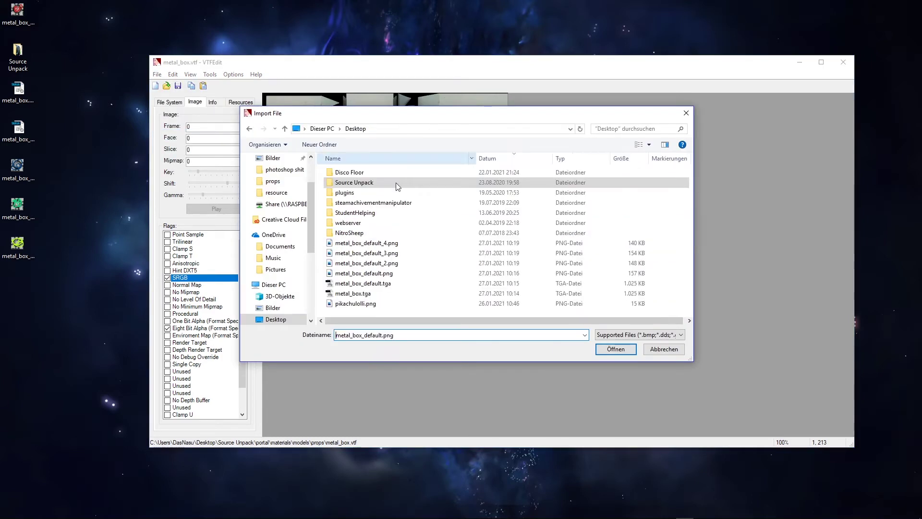
{"action": "left_click", "coordinate": [386, 244]}
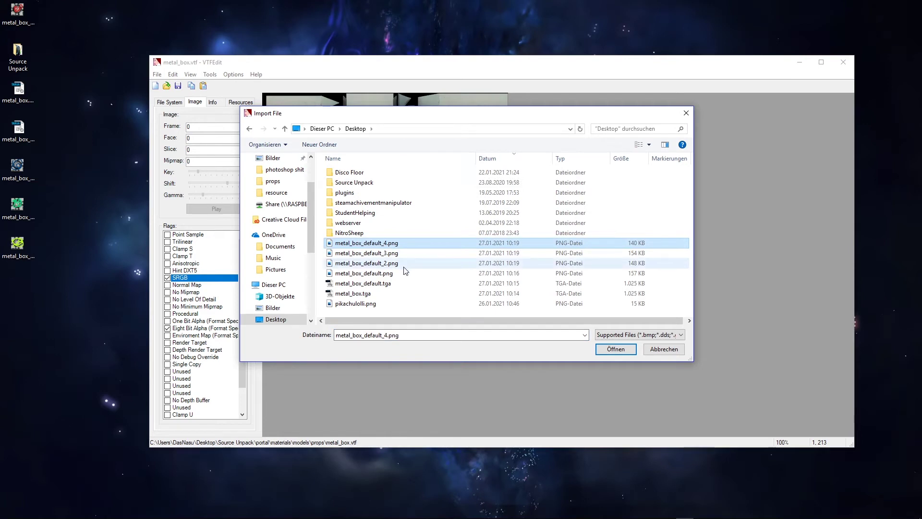
{"action": "left_click", "coordinate": [380, 275], "text": "shift"}
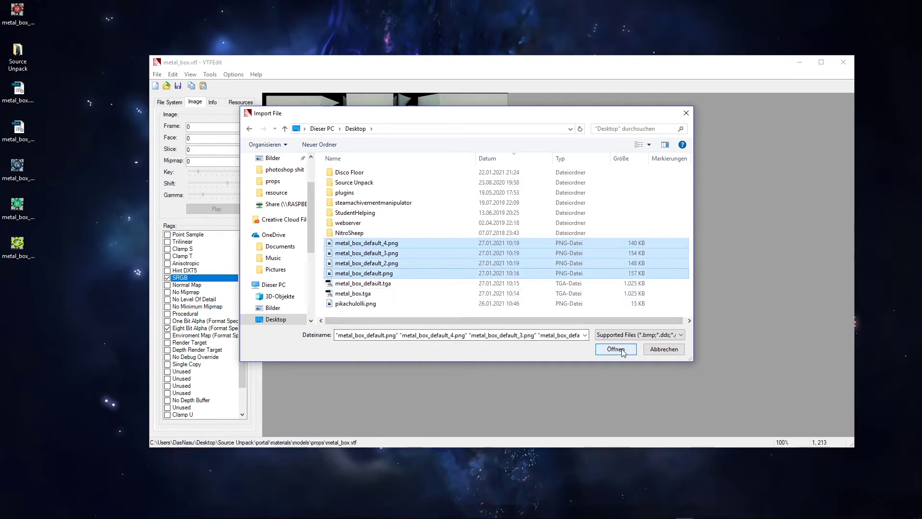
{"action": "left_click", "coordinate": [615, 349]}
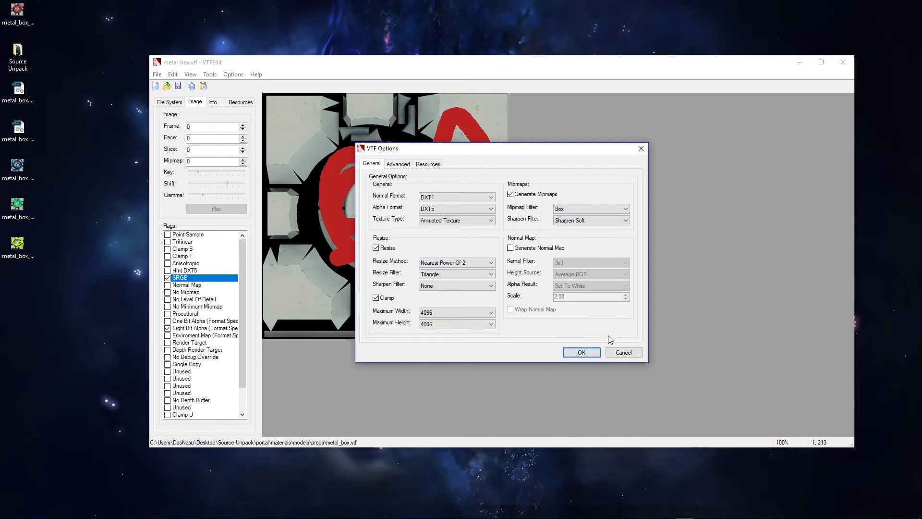
{"action": "left_click", "coordinate": [582, 352]}
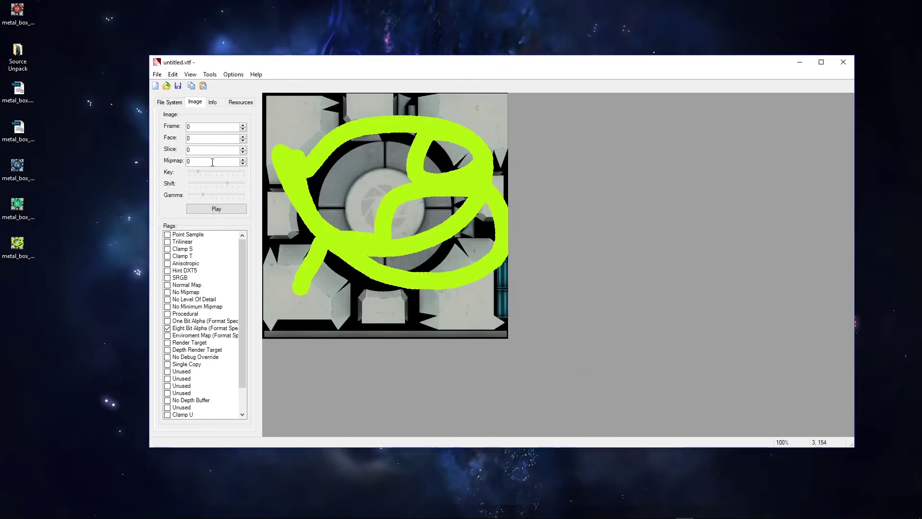
Step: Preview the imported texture's frame animation and enable its SRGB flag
{"action": "left_click", "coordinate": [216, 211]}
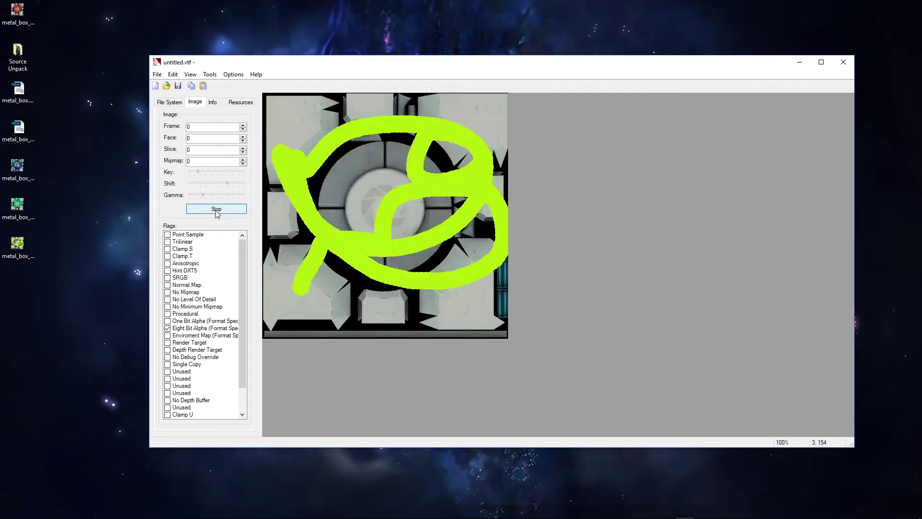
{"action": "left_click", "coordinate": [216, 210]}
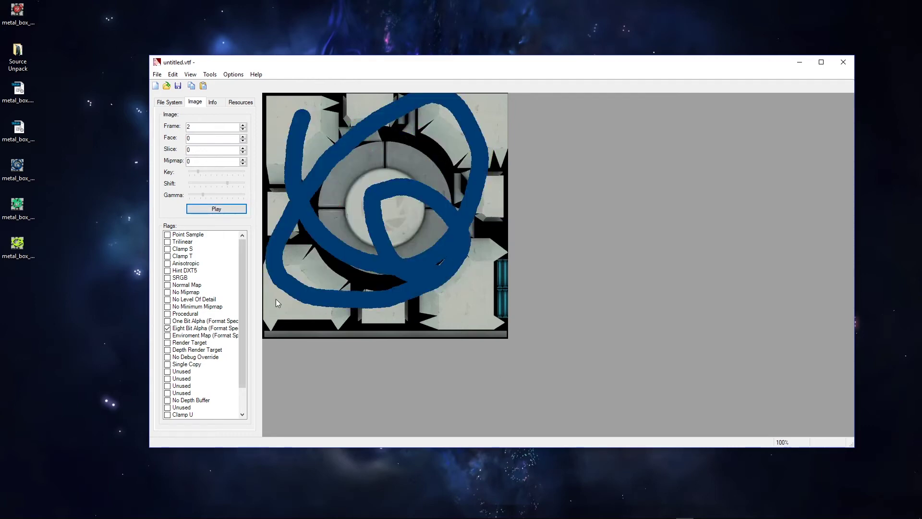
{"action": "left_click", "coordinate": [167, 278]}
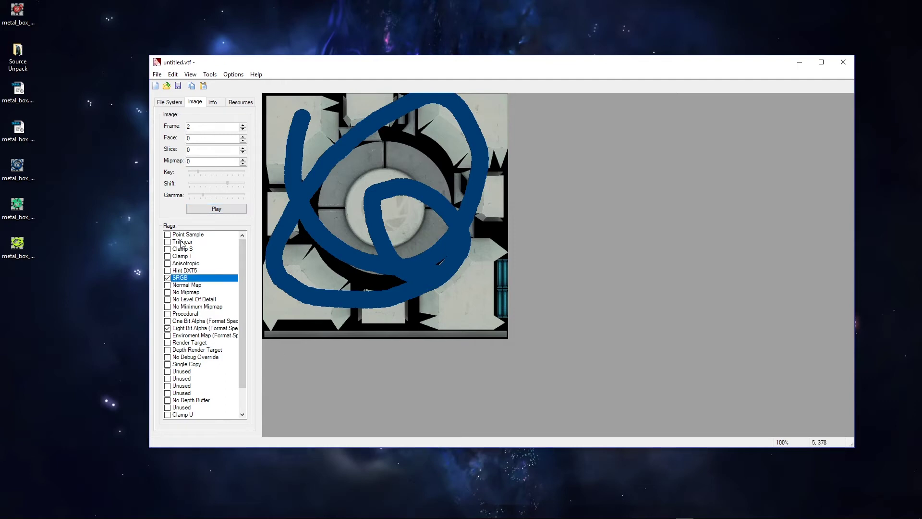
Step: Save the animated texture over the existing metal_box.vtf in Source Unpack\portal\materials\models\props
{"action": "left_click", "coordinate": [158, 76]}
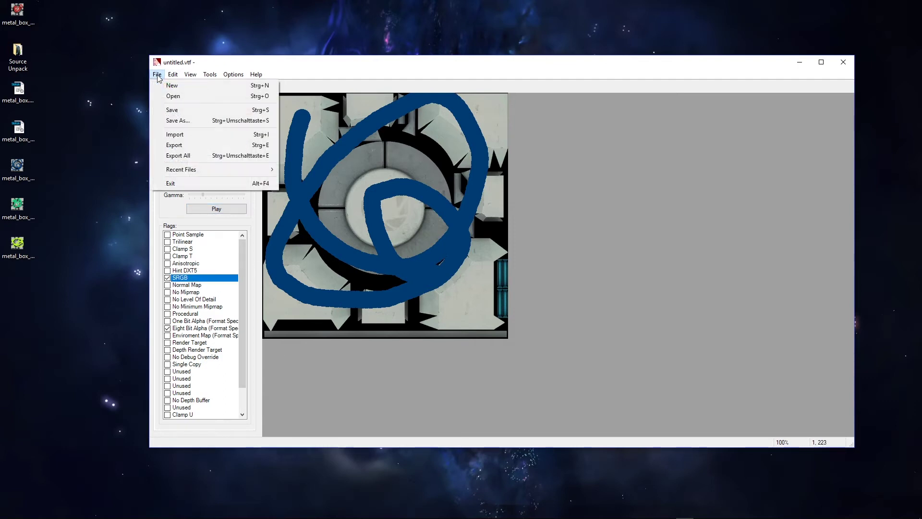
{"action": "left_click", "coordinate": [203, 120]}
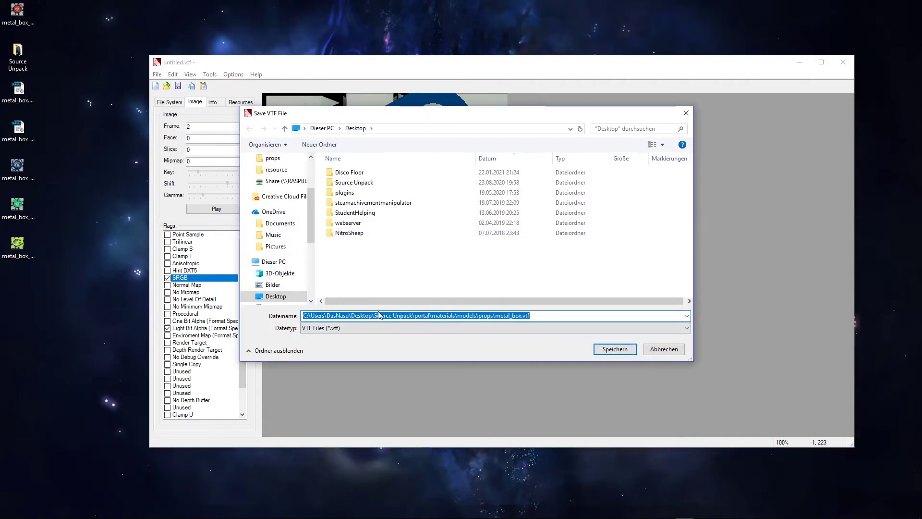
{"action": "left_click", "coordinate": [624, 355]}
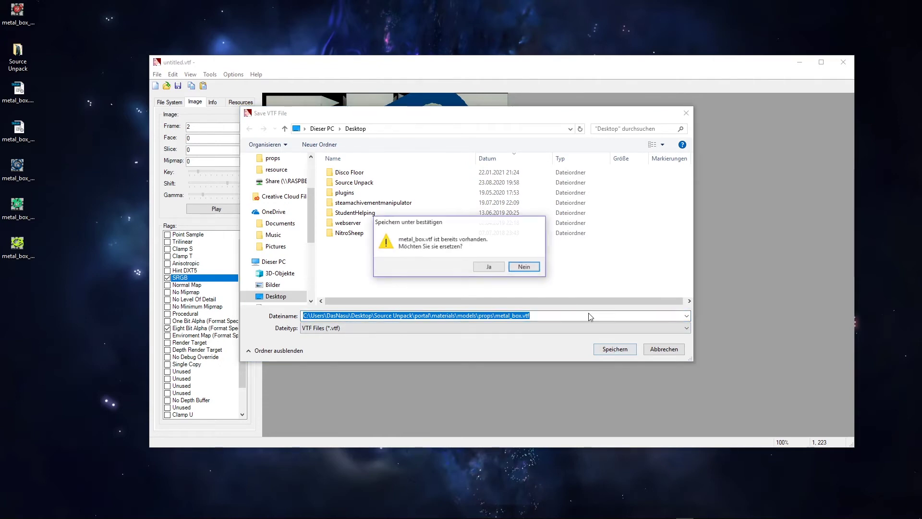
{"action": "left_click", "coordinate": [487, 268]}
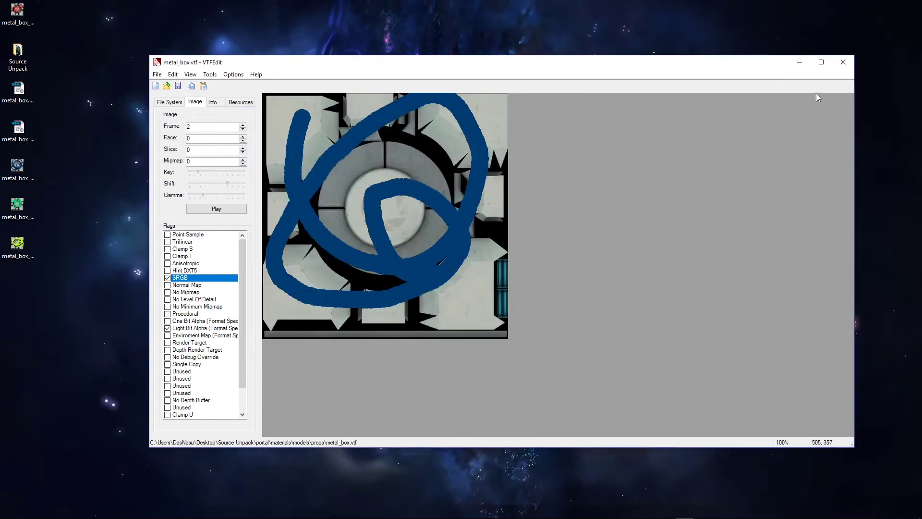
Step: Switch to File Explorer and go from the backup folder to Source Unpack\portal\materials\models\props
{"action": "left_click", "coordinate": [800, 62]}
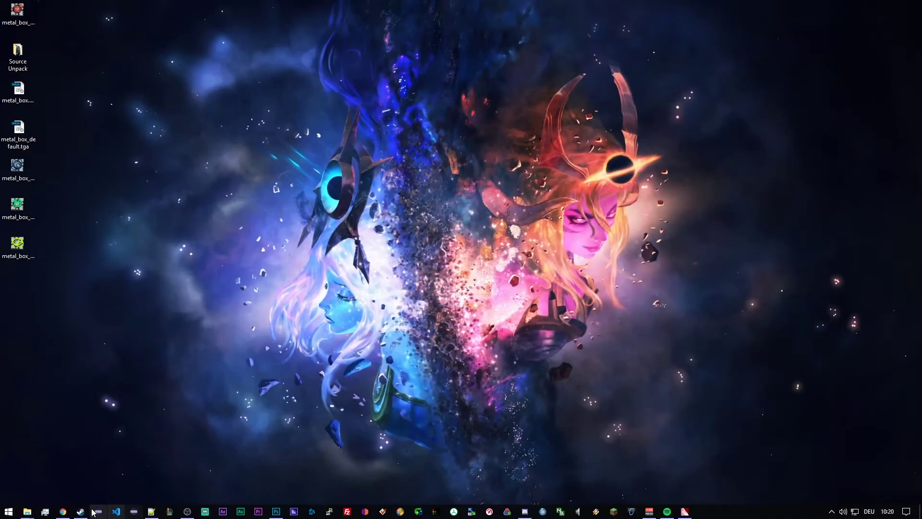
{"action": "mouse_move", "coordinate": [26, 511]}
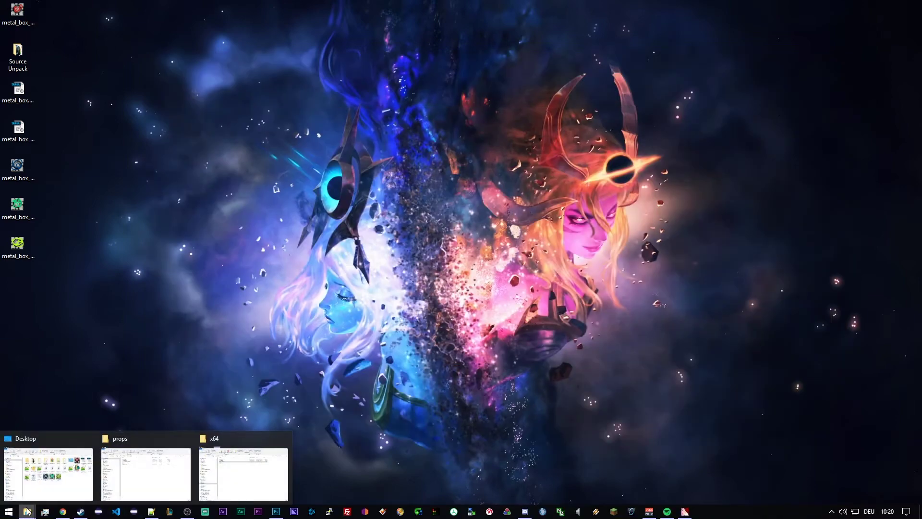
{"action": "left_click", "coordinate": [178, 465]}
{"action": "left_click_drag", "start_coordinate": [650, 65], "coordinate": [464, 33]}
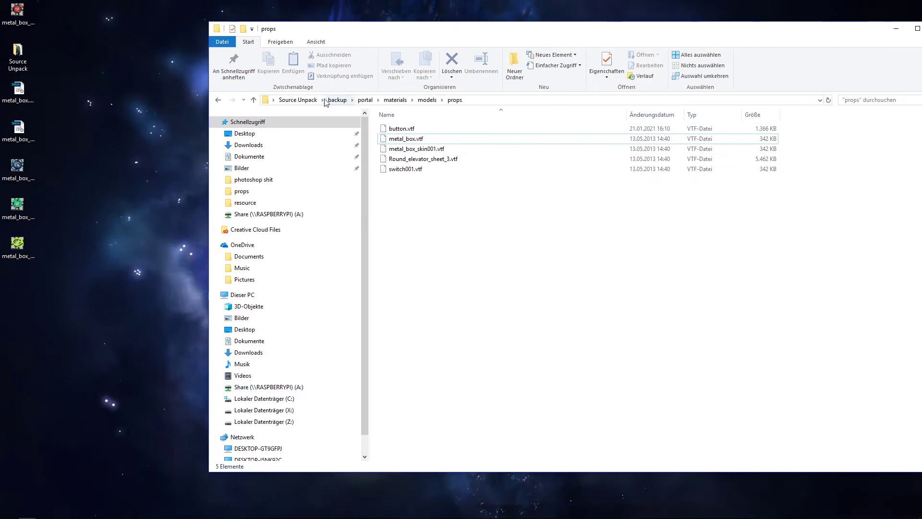
{"action": "left_click", "coordinate": [298, 100]}
{"action": "double_click", "coordinate": [400, 209]}
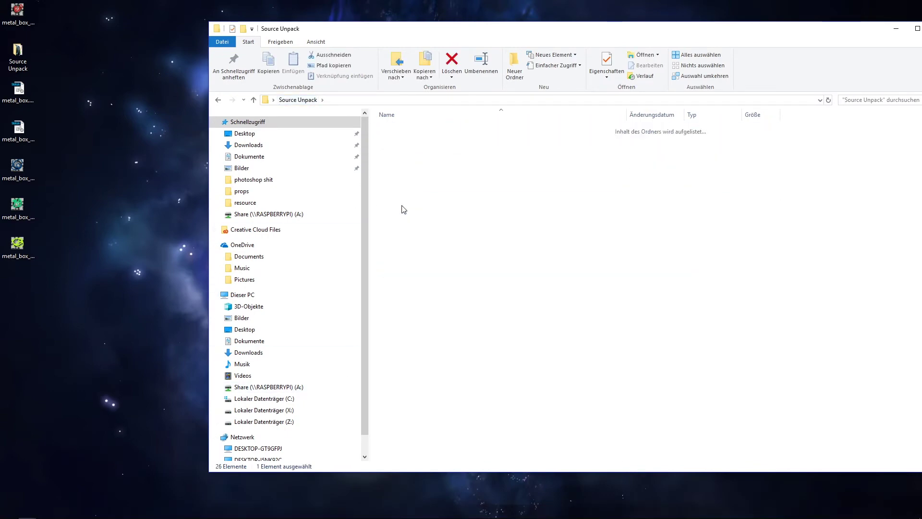
{"action": "double_click", "coordinate": [405, 189]}
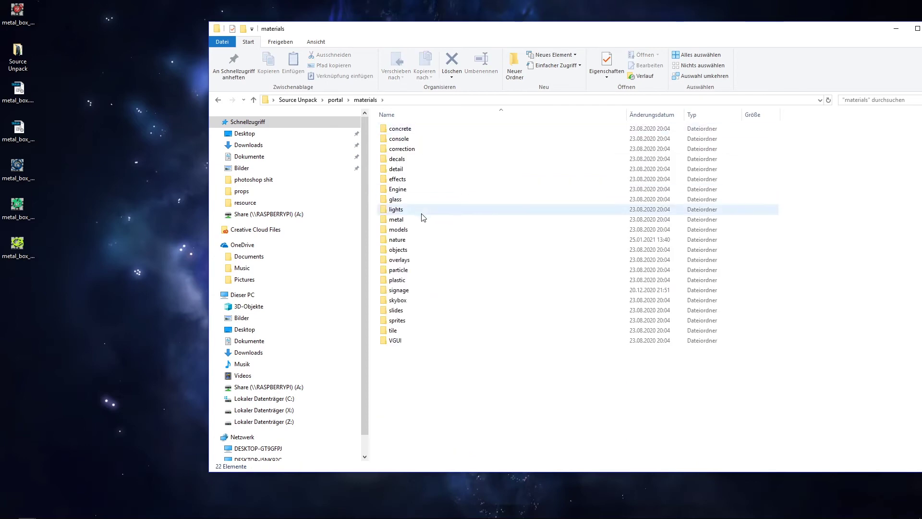
{"action": "double_click", "coordinate": [414, 230]}
{"action": "double_click", "coordinate": [414, 169]}
Step: Find metal_box.vmt in the props folder and open it in Notepad++
{"action": "scroll", "coordinate": [439, 260], "scroll_direction": "down", "scroll_amount": 10}
{"action": "scroll", "coordinate": [440, 262], "scroll_direction": "down", "scroll_amount": 20}
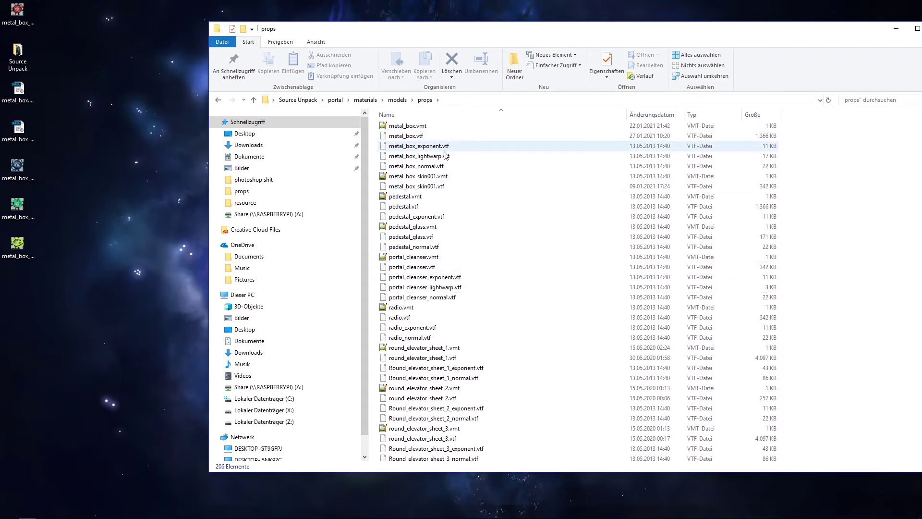
{"action": "scroll", "coordinate": [433, 183], "scroll_direction": "up", "scroll_amount": 1}
{"action": "scroll", "coordinate": [432, 181], "scroll_direction": "up", "scroll_amount": 1}
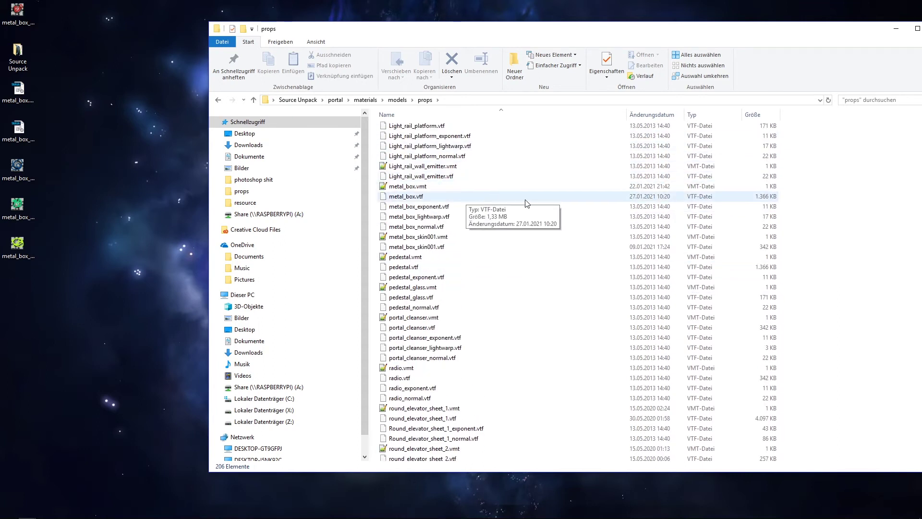
{"action": "left_click", "coordinate": [434, 187]}
{"action": "double_click", "coordinate": [434, 187]}
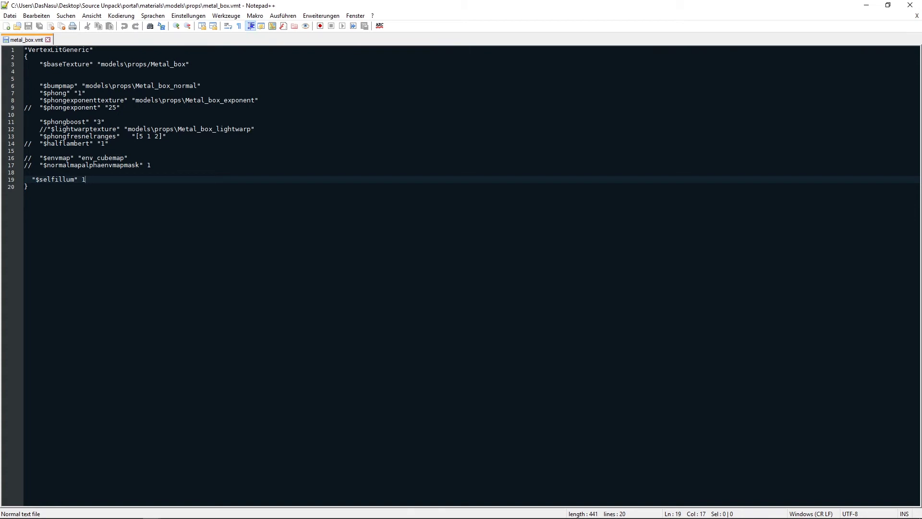
Step: Paste a Proxies block with AnimatedTexture using $basetexture, $frame and frame rate 2 below the $selfillum line, and save metal_box.vmt
{"action": "key", "text": "alt+Tab"}
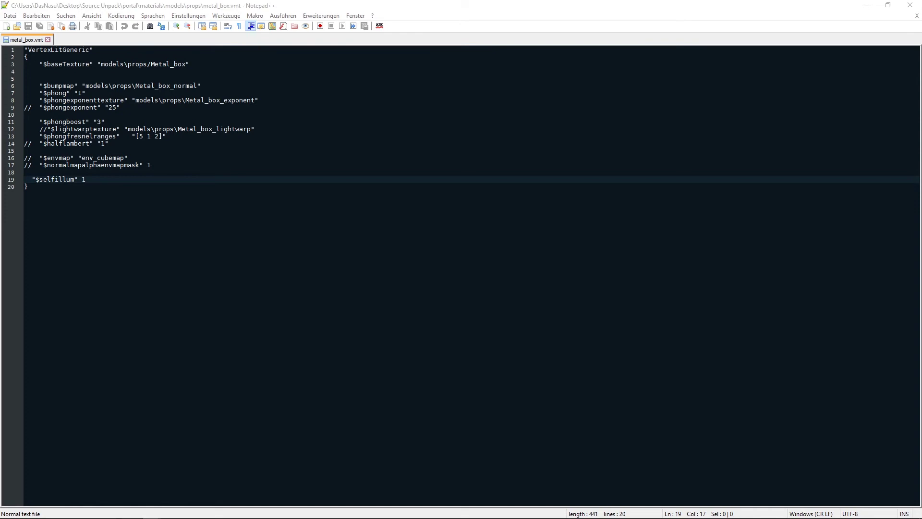
{"action": "left_click", "coordinate": [128, 179]}
{"action": "key", "text": "Return"}
{"action": "key", "text": "Return"}
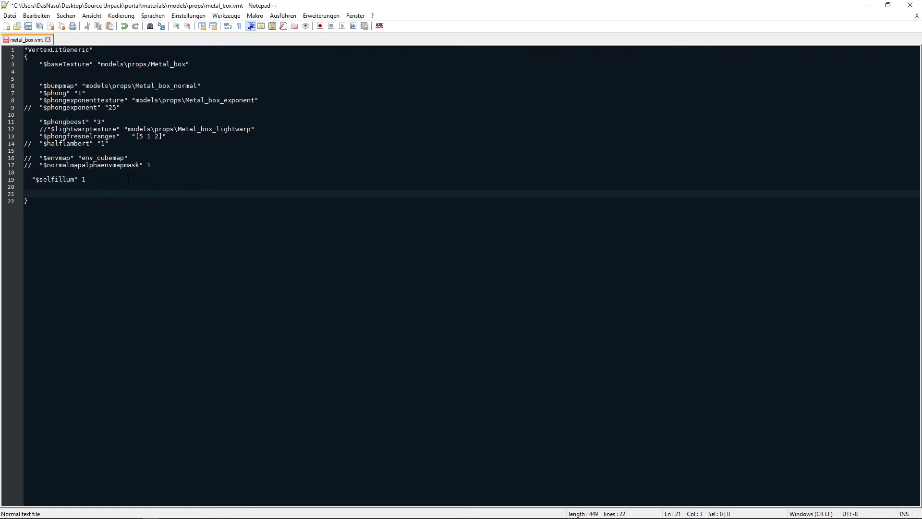
{"action": "type", "text": "\"Proxies\"     {         \"AnimatedTexture\"         {             \"animatedTextureVar\" \"$basetexture\"             \"animatedTextureFrameNumVar\" \"$frame\"             \"animatedTextureFrameRate\" \"2\"         }     }"}
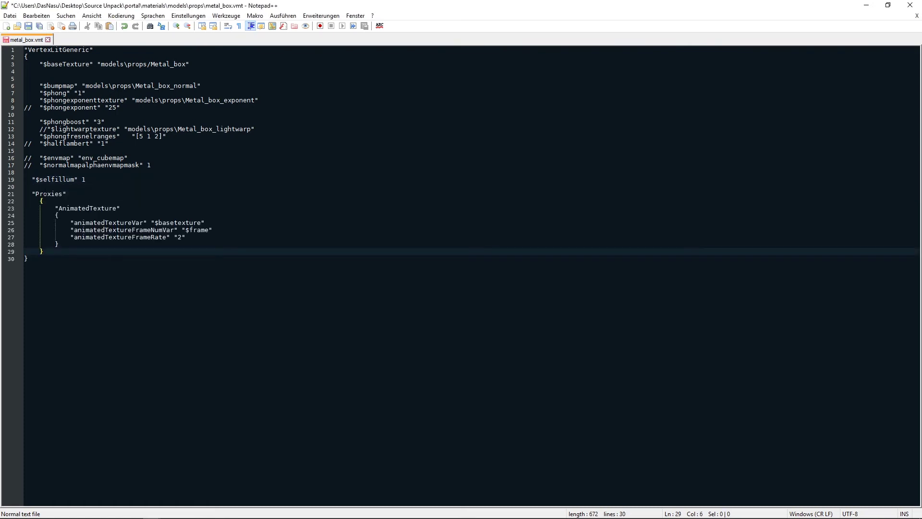
{"action": "left_click_drag", "start_coordinate": [77, 194], "coordinate": [78, 194]}
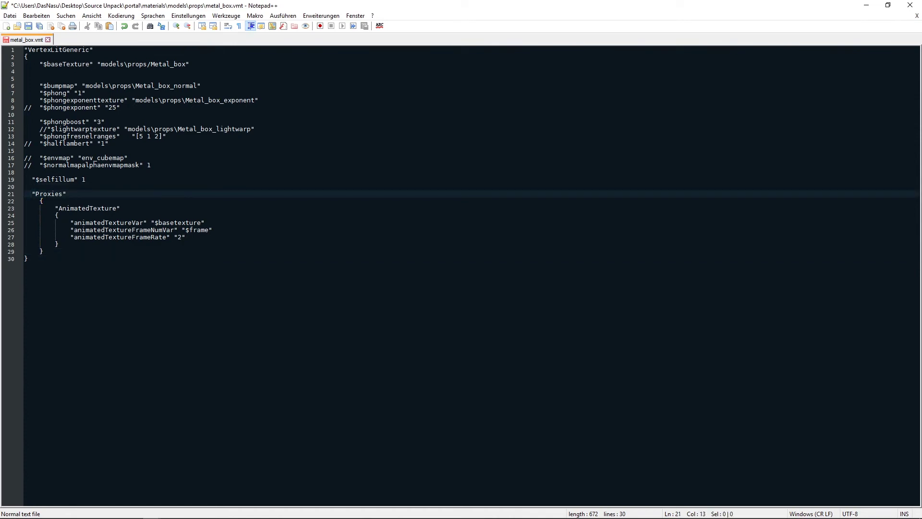
{"action": "left_click", "coordinate": [50, 193]}
{"action": "left_click", "coordinate": [181, 237]}
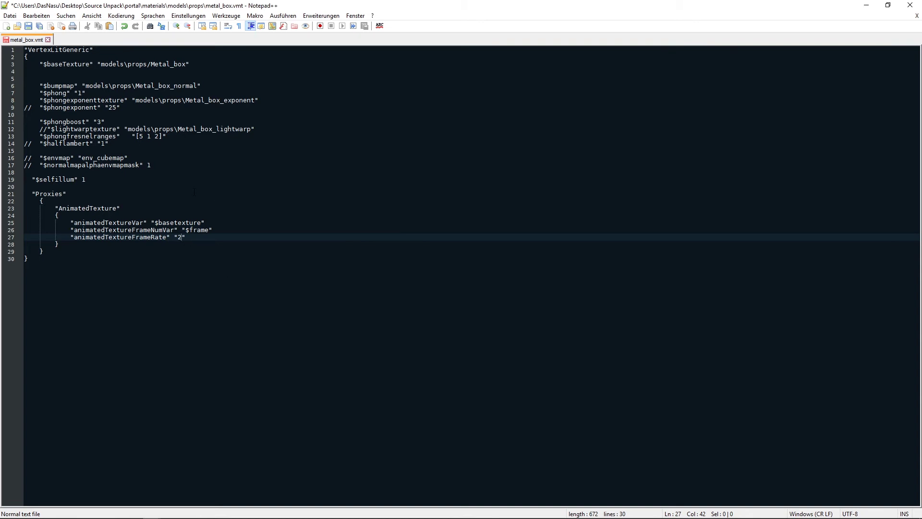
{"action": "key", "text": "ctrl+s"}
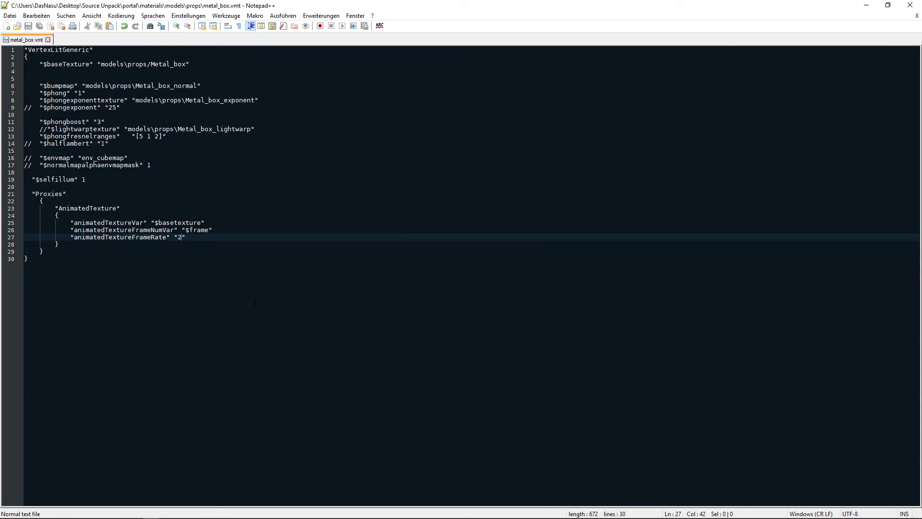
Step: Start the game from UnpackLauncher with its existing settings and enter the test chamber
{"action": "mouse_move", "coordinate": [591, 517]}
{"action": "left_click", "coordinate": [632, 511]}
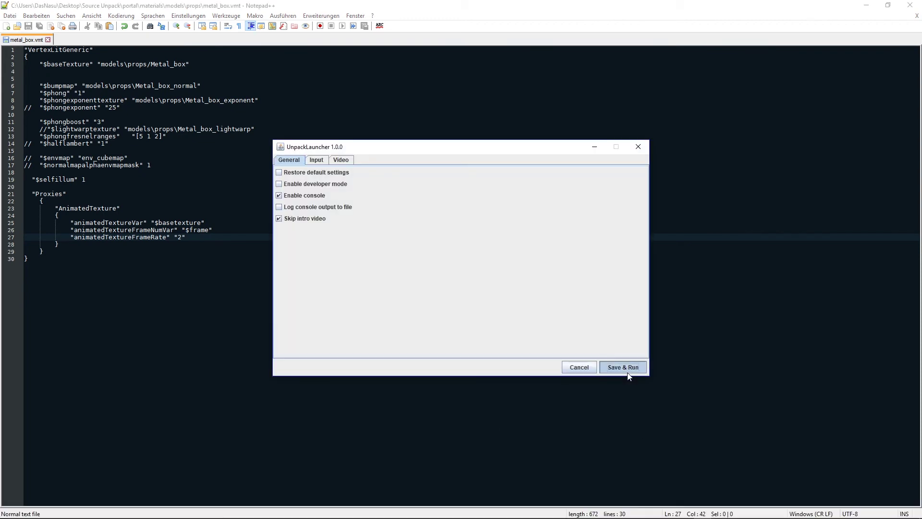
{"action": "left_click", "coordinate": [623, 367]}
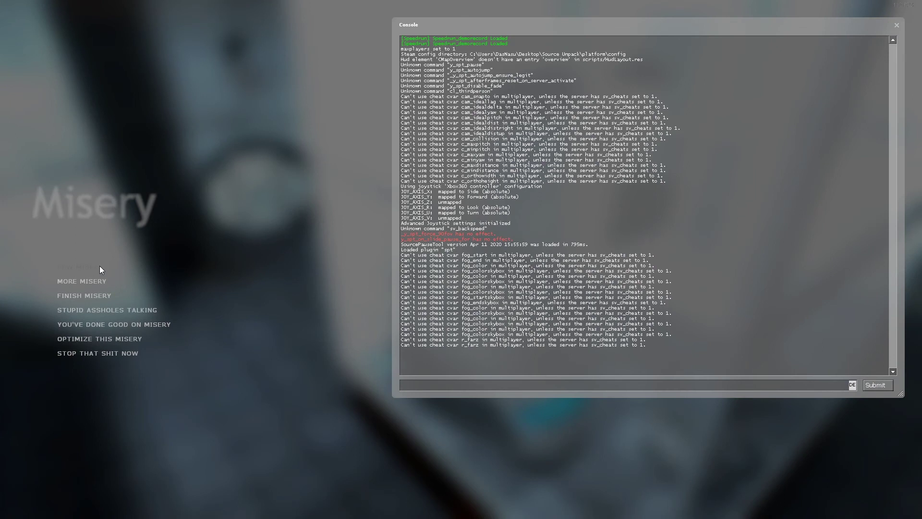
{"action": "left_click", "coordinate": [99, 267]}
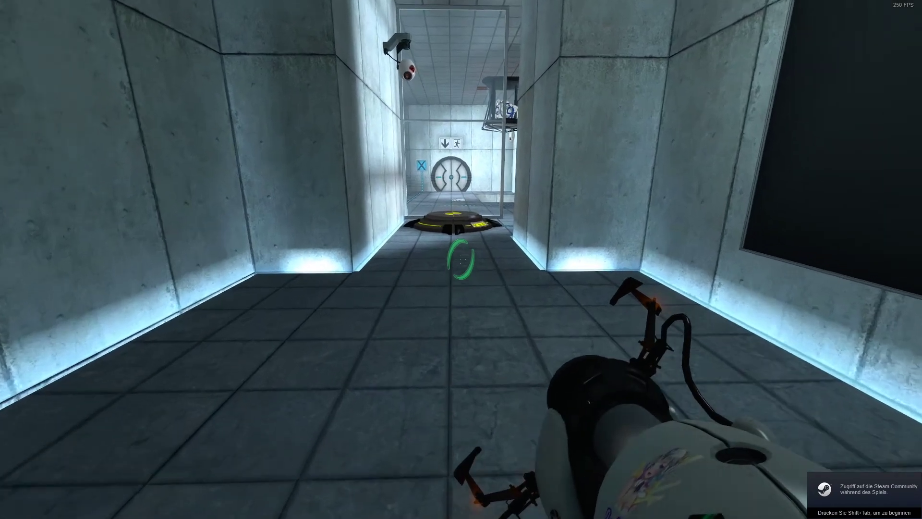
{"action": "key", "text": "w"}
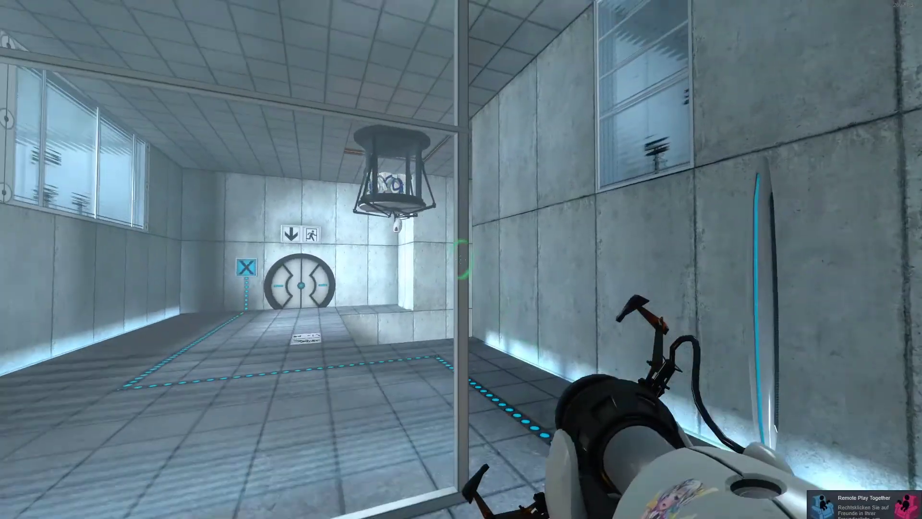
Step: Walk through the test chamber to the cube and examine its animated texture
{"action": "key", "text": "w"}
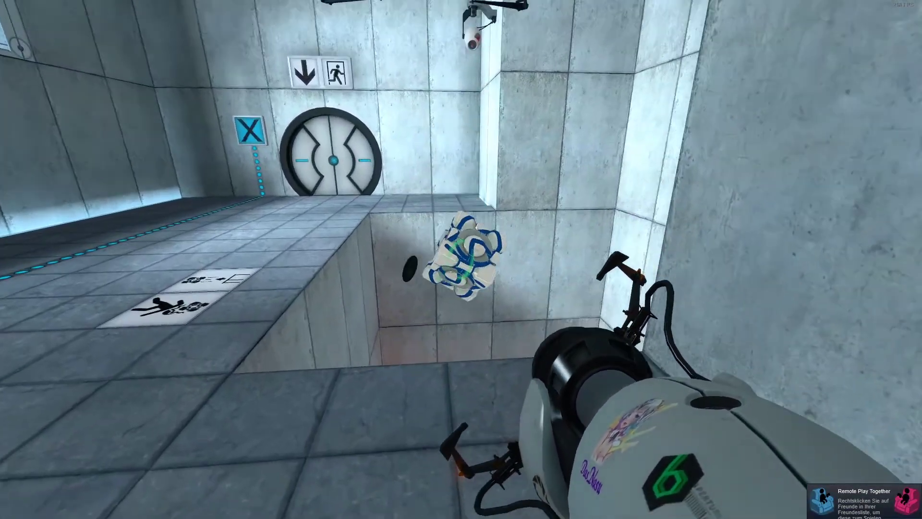
{"action": "key", "text": "w"}
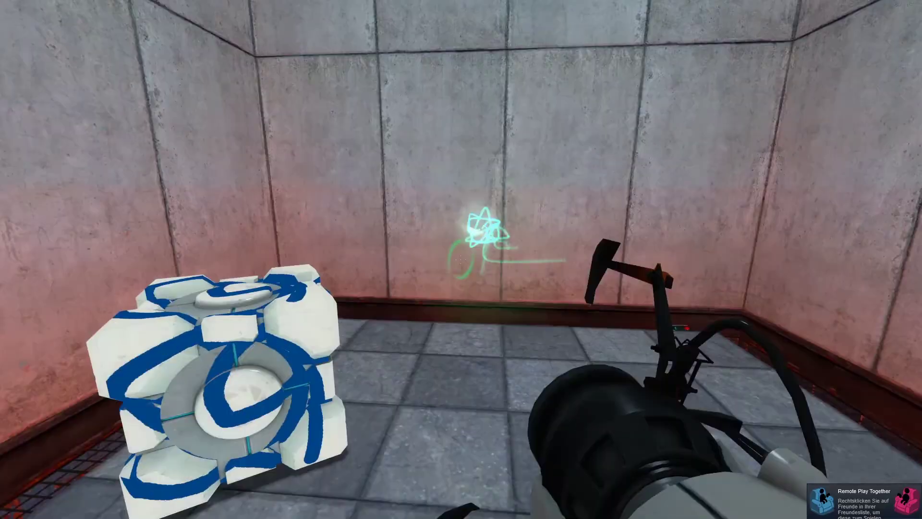
Step: Carry the cube out of the red-lit area, set it down on the open chamber floor and examine its animated texture
{"action": "key", "text": "e"}
{"action": "key", "text": "w"}
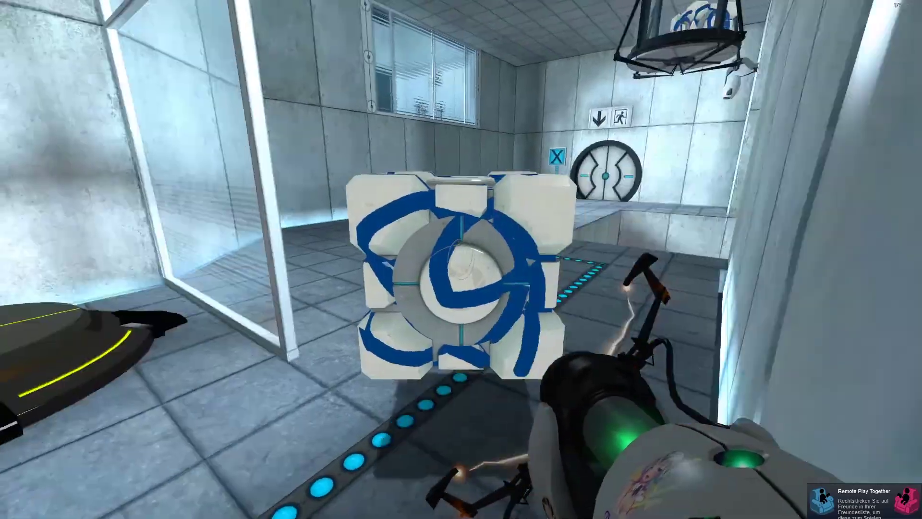
{"action": "key", "text": "w"}
{"action": "key", "text": "e"}
{"action": "key", "text": "w"}
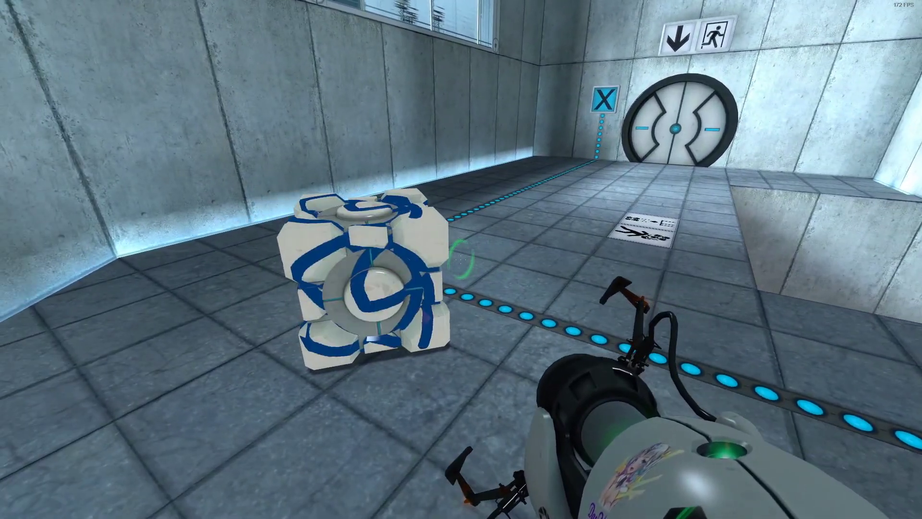
{"action": "key", "text": "d"}
{"action": "key", "text": "a"}
{"action": "key", "text": "d"}
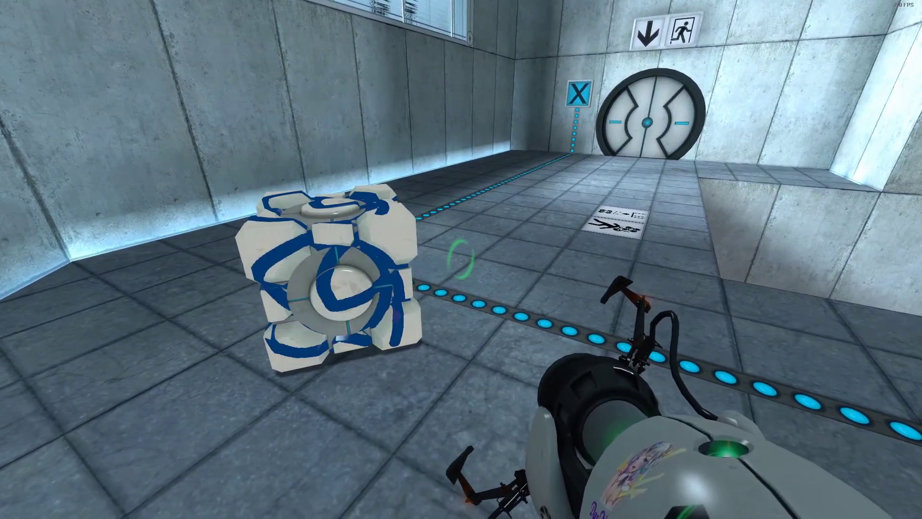
Step: Switch to metal_box.vmt in Notepad++, set animatedTextureFrameRate to 10 and save the file
{"action": "key", "text": "Escape"}
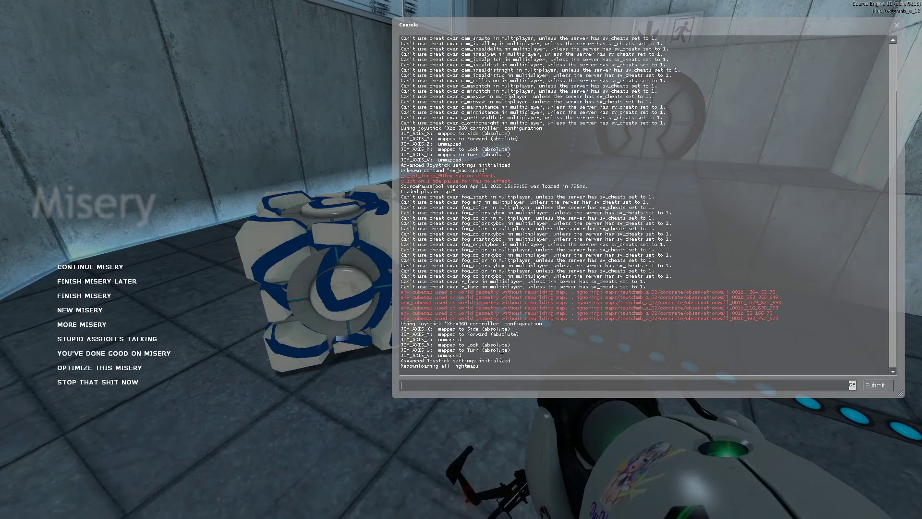
{"action": "key", "text": "alt+Tab"}
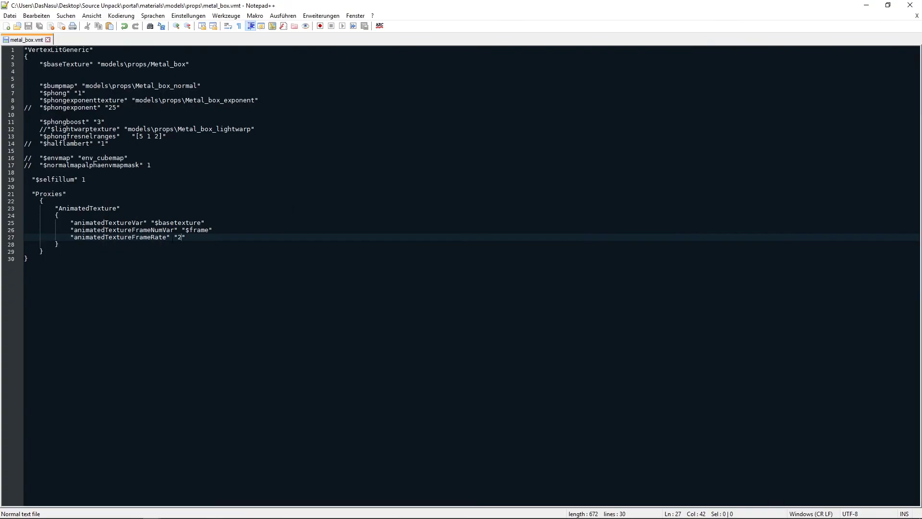
{"action": "key", "text": "BackSpace"}
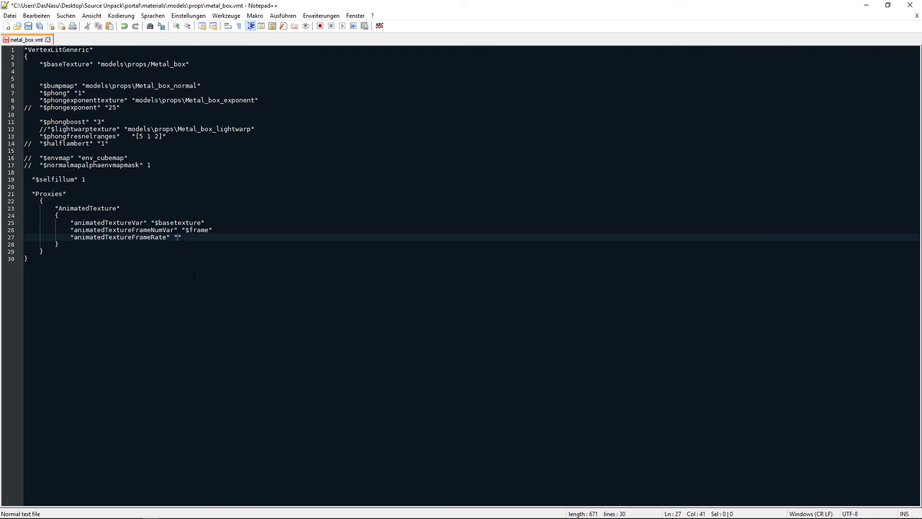
{"action": "type", "text": "4"}
{"action": "key", "text": "BackSpace"}
{"action": "type", "text": "10"}
{"action": "key", "text": "ctrl+s"}
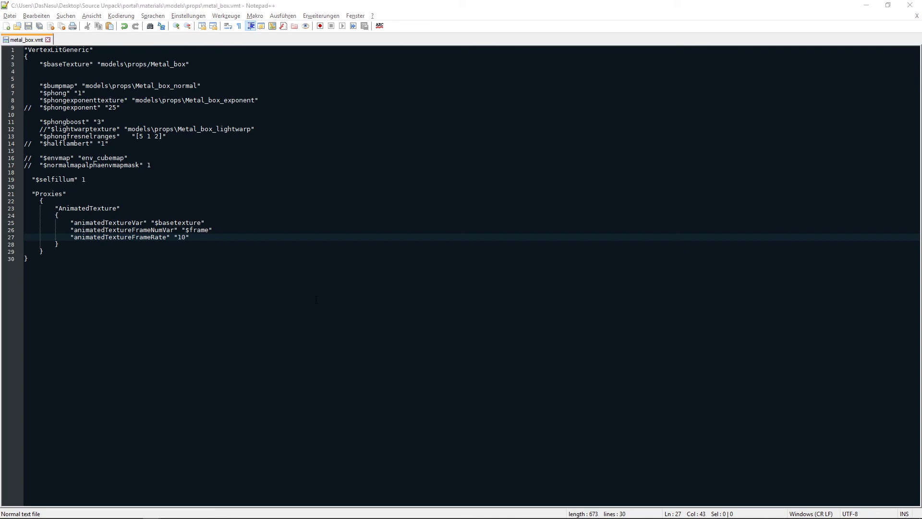
Step: Return to the game, run mat_reloadallmaterials in the console and resume play
{"action": "key", "text": "alt+Tab"}
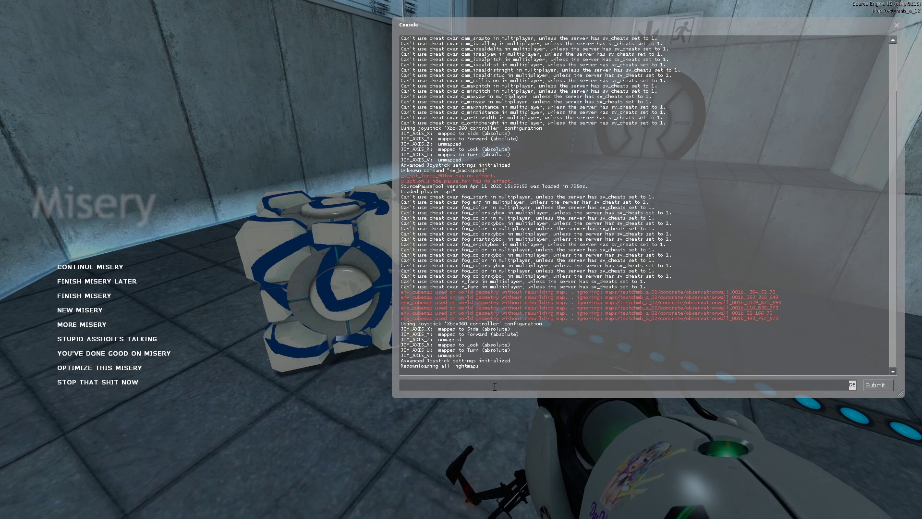
{"action": "type", "text": "mat_"}
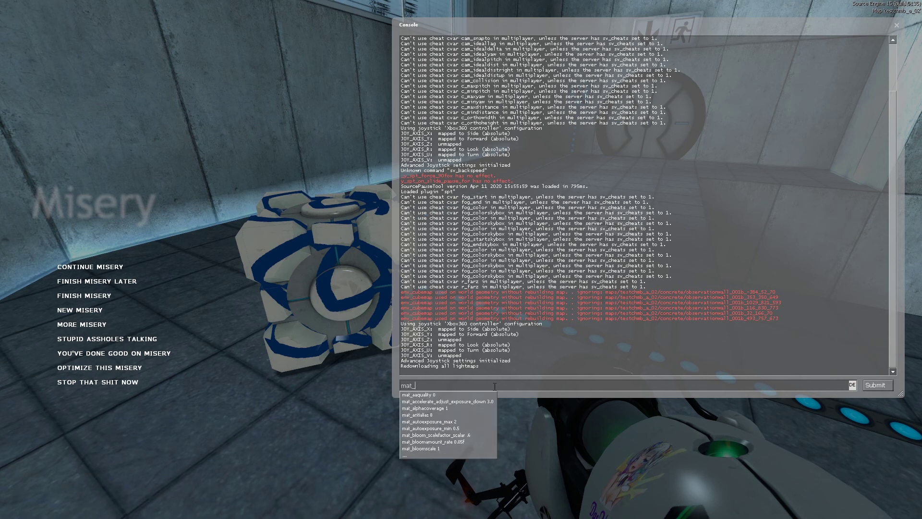
{"action": "type", "text": "relo"}
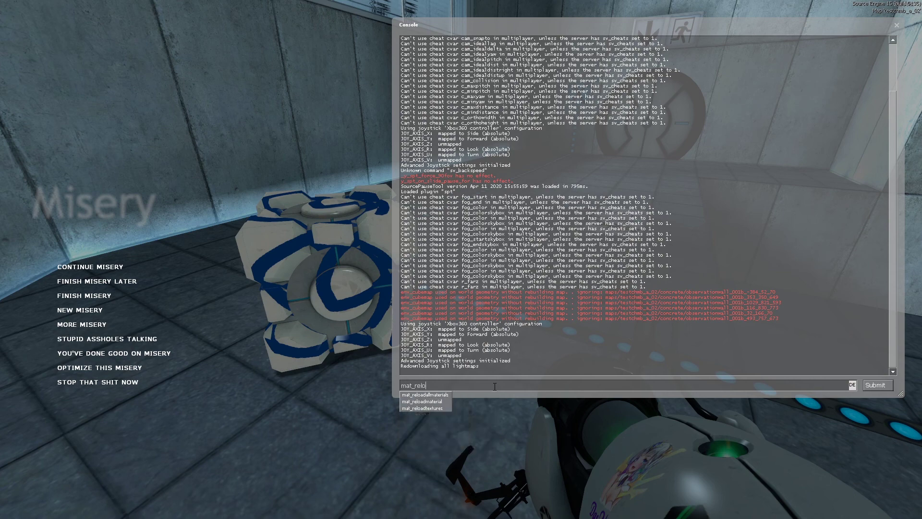
{"action": "key", "text": "Tab"}
{"action": "key", "text": "Return"}
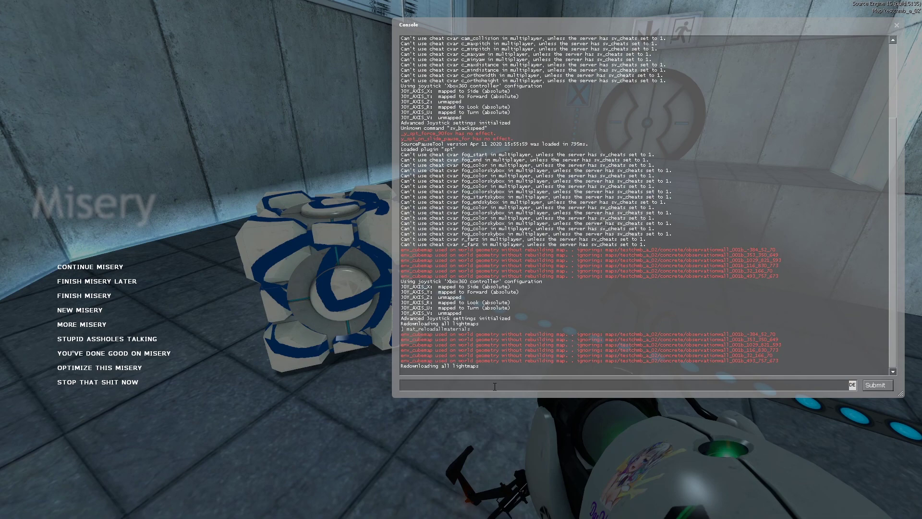
{"action": "key", "text": "Escape"}
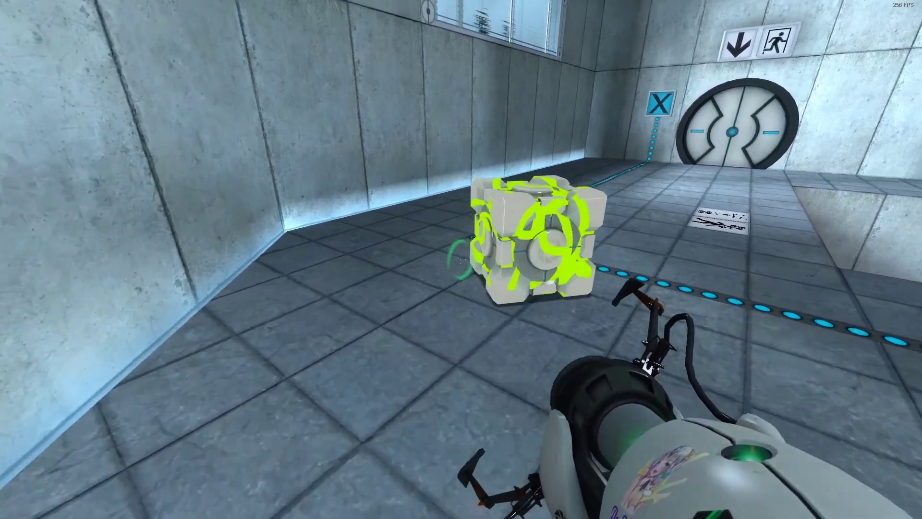
Step: Move around the cube on the floor and look up at the one in the dispenser to check the faster texture animation
{"action": "key", "text": "w"}
{"action": "key", "text": "d"}
{"action": "key", "text": "a"}
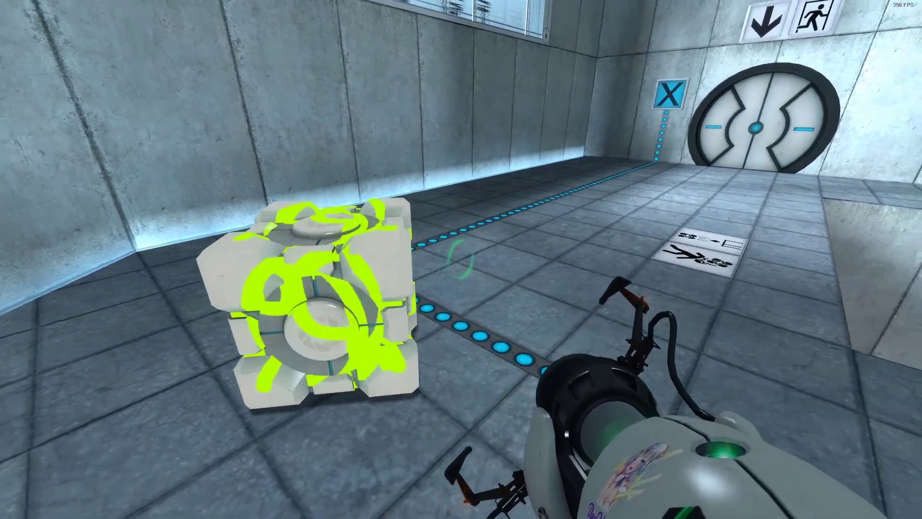
{"action": "key", "text": "s"}
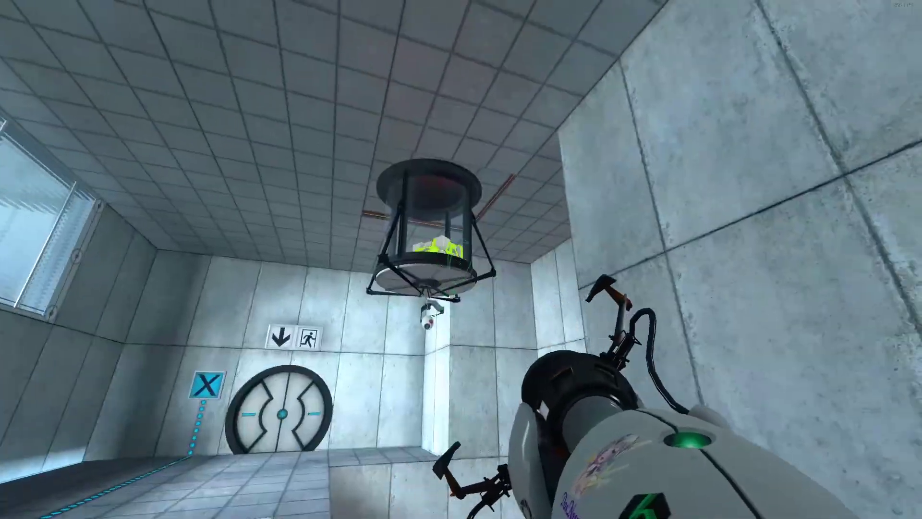
{"action": "key", "text": "w"}
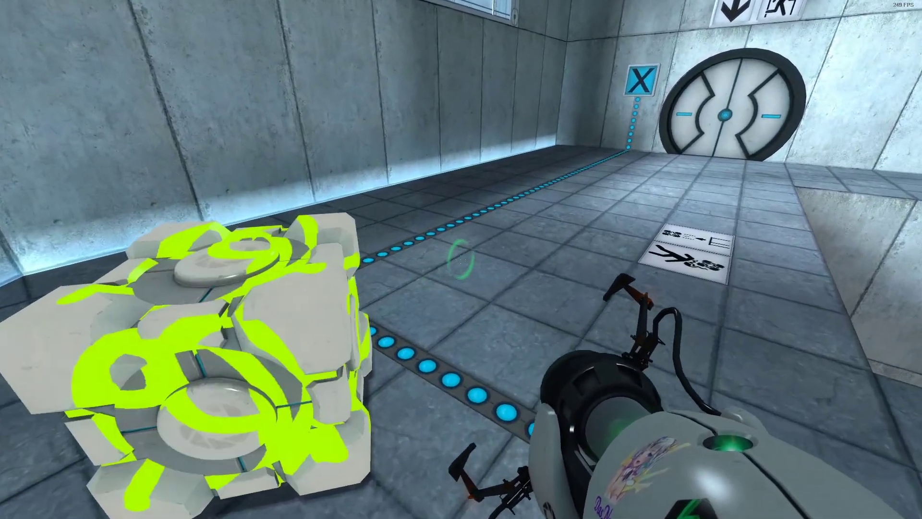
{"action": "key", "text": "s"}
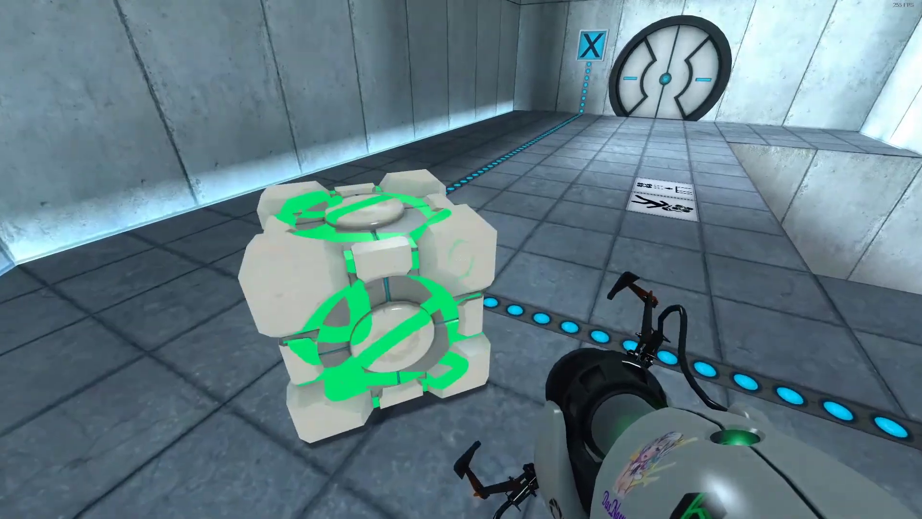
{"action": "key", "text": "d"}
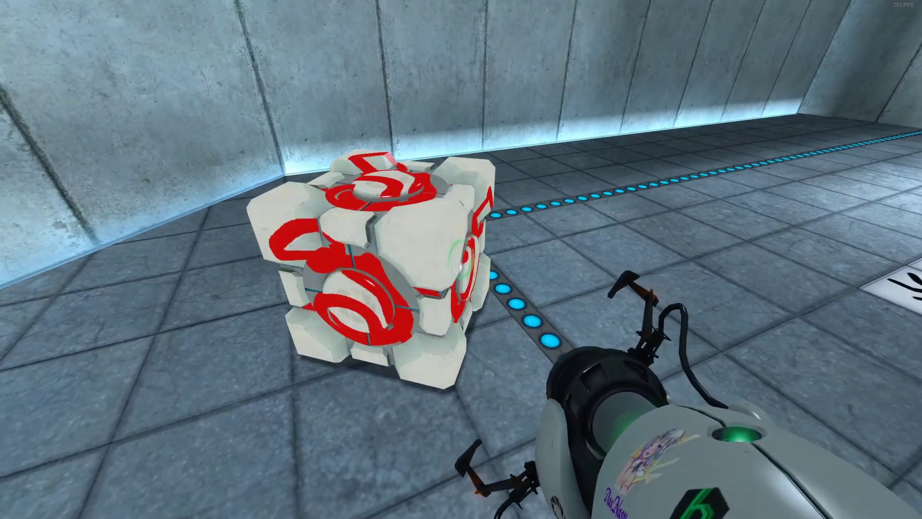
{"action": "key", "text": "w"}
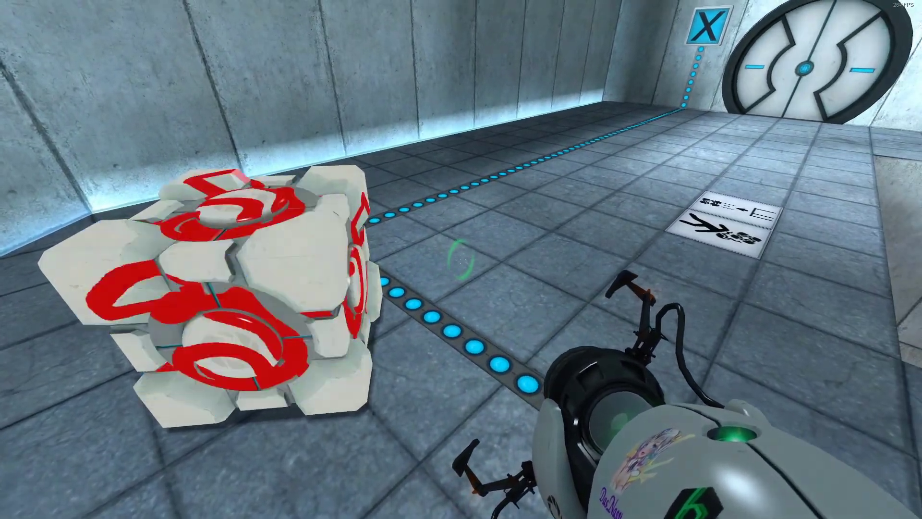